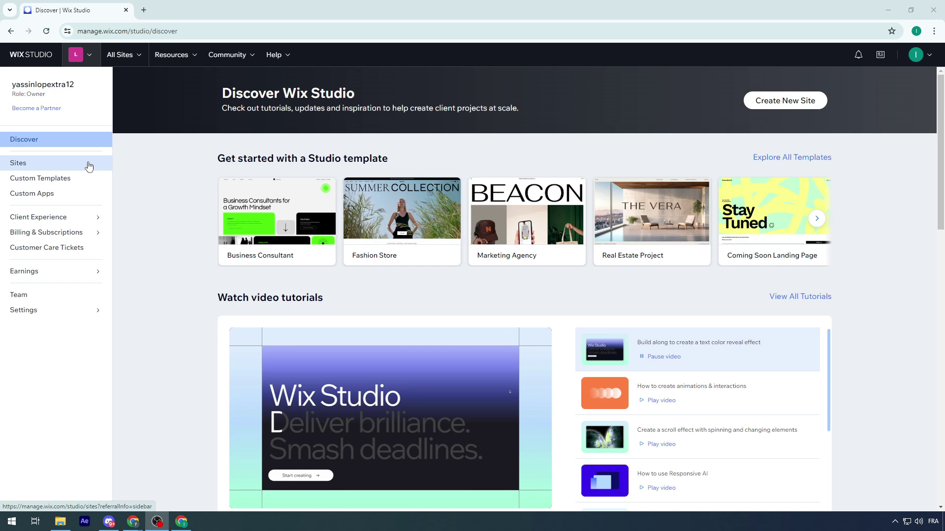
Open the Store Tutorial site's dashboard from the Sites list
{"action": "left_click", "coordinate": [89, 164]}
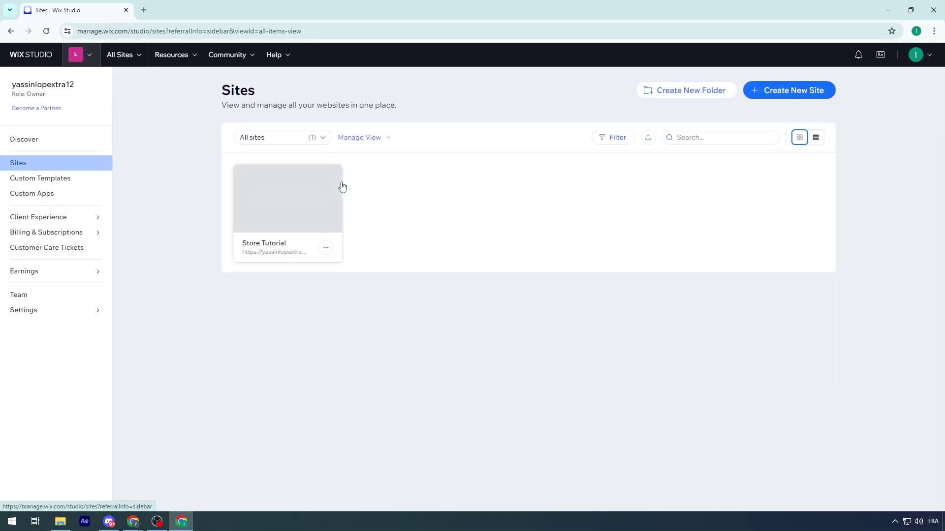
{"action": "mouse_move", "coordinate": [427, 298]}
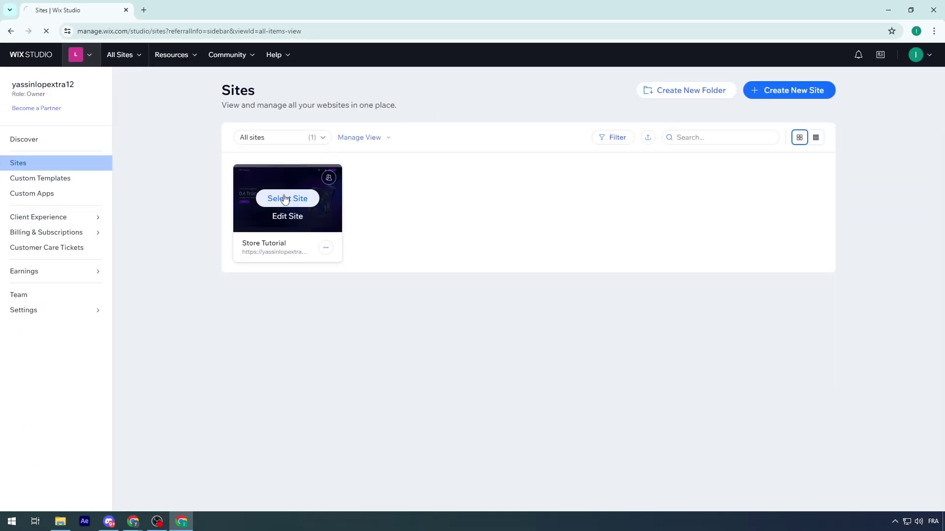
{"action": "left_click", "coordinate": [285, 199]}
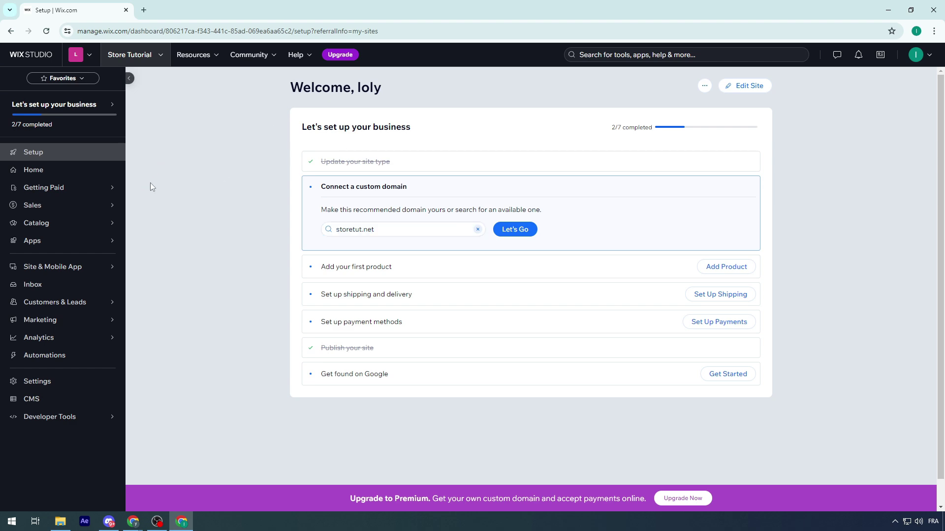
Go to the Getting Paid page and start connecting a payment method
{"action": "mouse_move", "coordinate": [89, 187]}
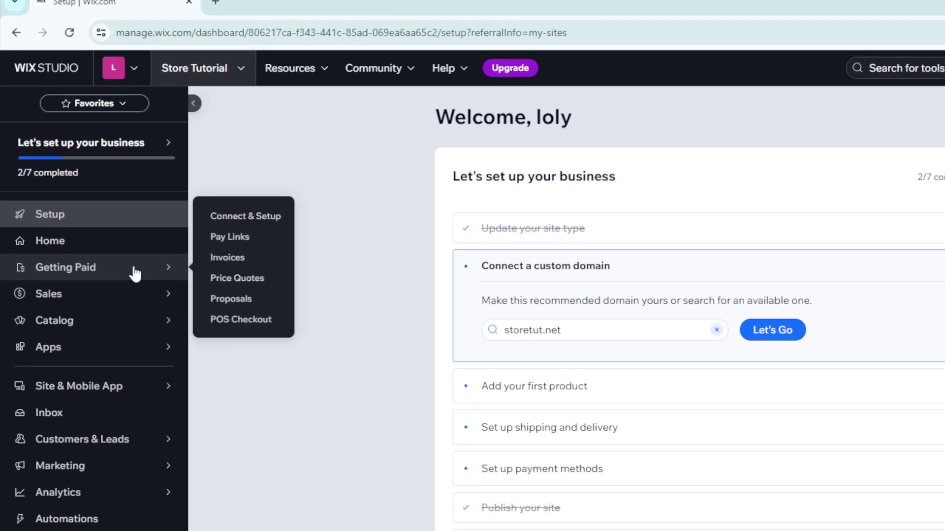
{"action": "left_click", "coordinate": [135, 273]}
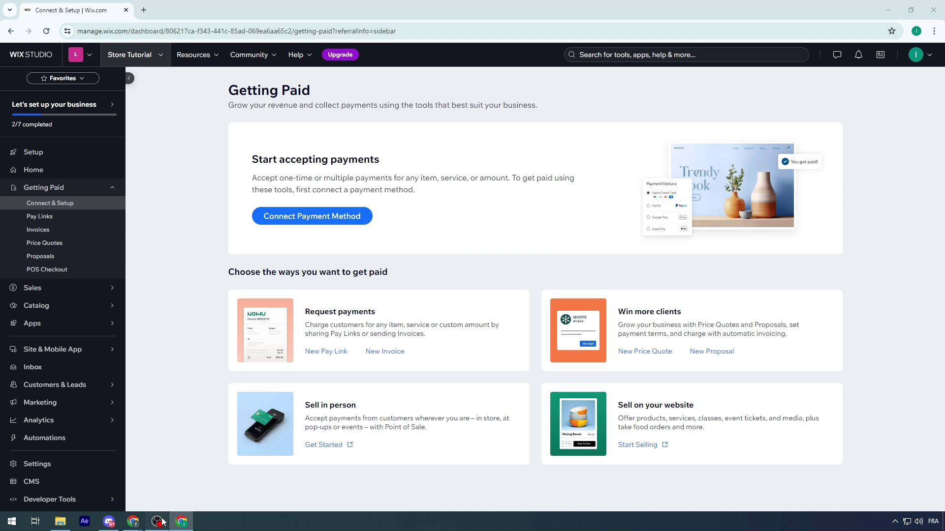
{"action": "left_click_drag", "start_coordinate": [252, 190], "coordinate": [415, 234]}
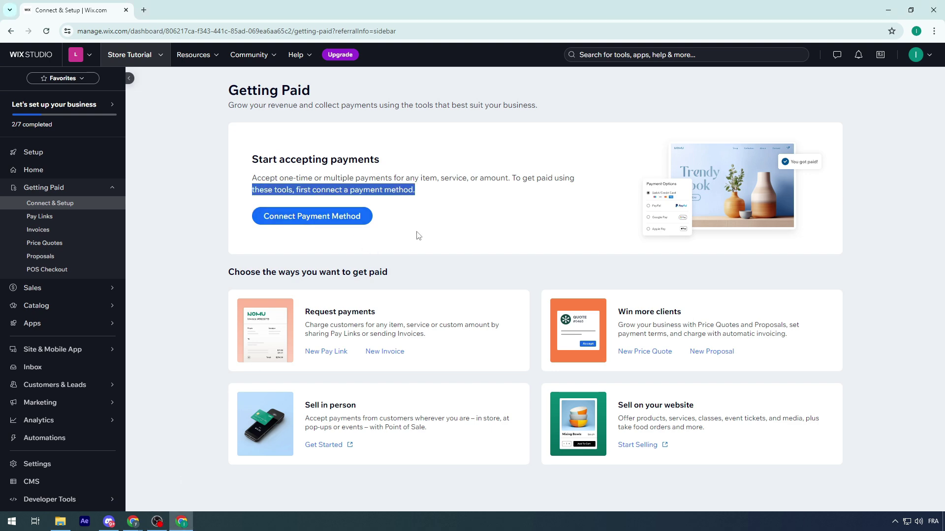
{"action": "left_click", "coordinate": [416, 235]}
{"action": "left_click", "coordinate": [474, 272]}
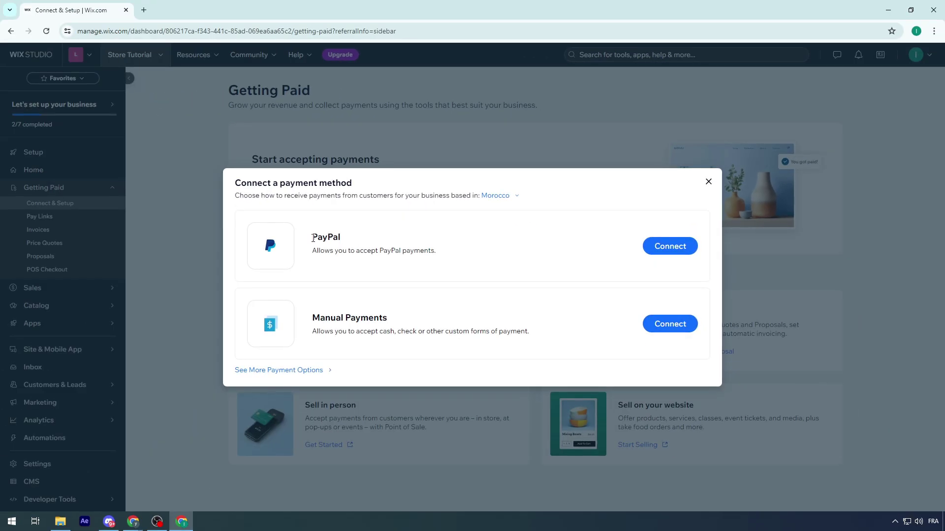
Review the PayPal and Manual Payments options, check more options, then return to Accept Payments
{"action": "double_click", "coordinate": [326, 238]}
{"action": "left_click_drag", "start_coordinate": [325, 311], "coordinate": [420, 316]}
{"action": "left_click", "coordinate": [418, 316]}
{"action": "left_click", "coordinate": [286, 373]}
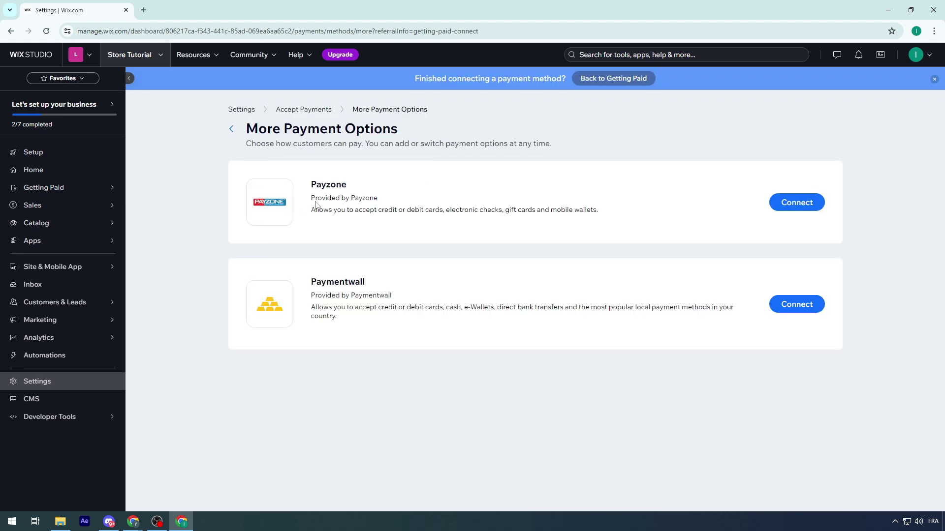
{"action": "left_click", "coordinate": [231, 129]}
Change the business location from Morocco to Spain through the country search
{"action": "left_click", "coordinate": [832, 143]}
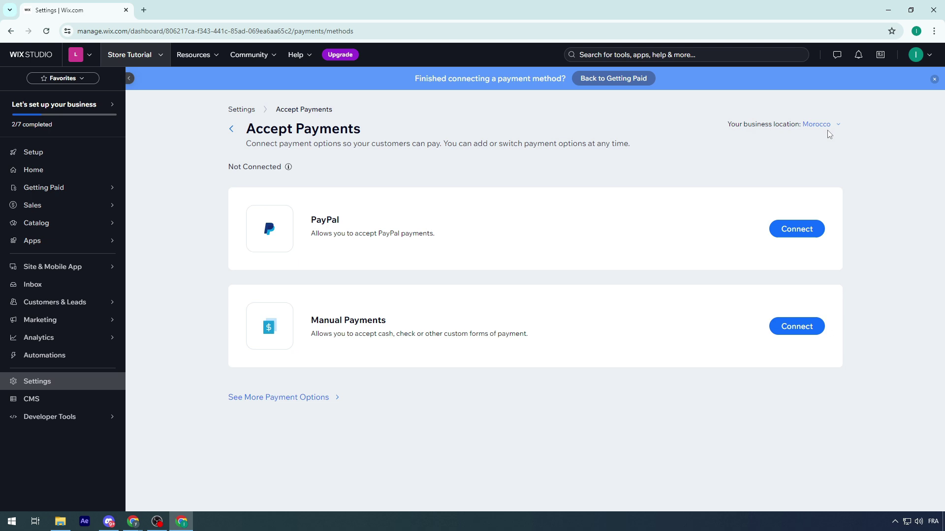
{"action": "left_click", "coordinate": [826, 124]}
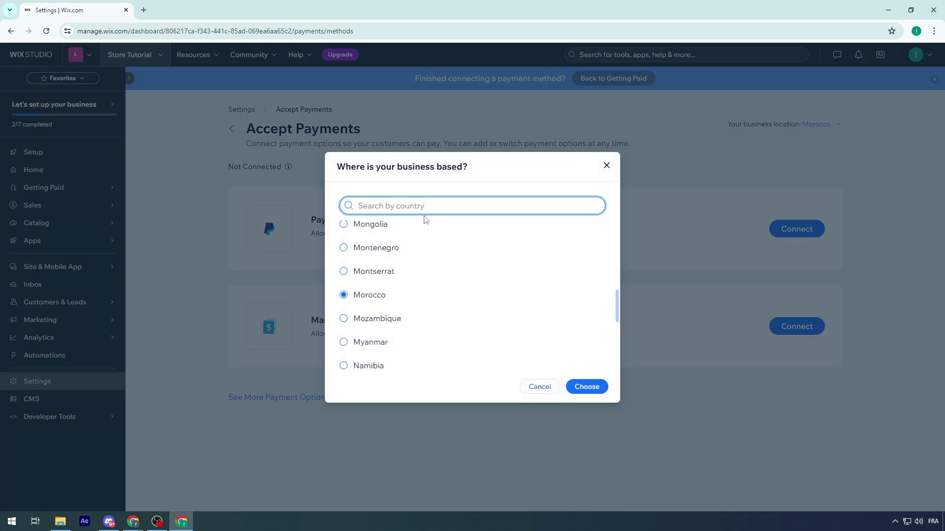
{"action": "type", "text": "es"}
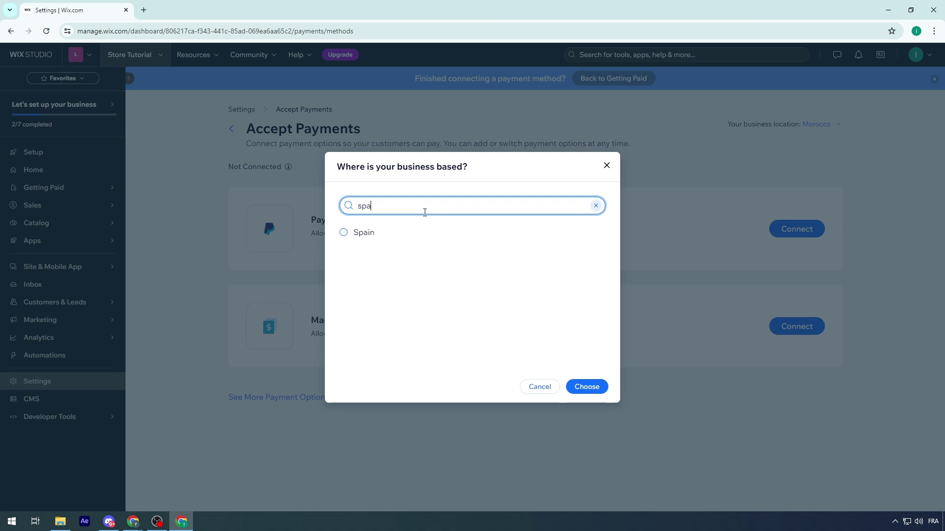
{"action": "left_click", "coordinate": [421, 232]}
{"action": "left_click", "coordinate": [590, 389]}
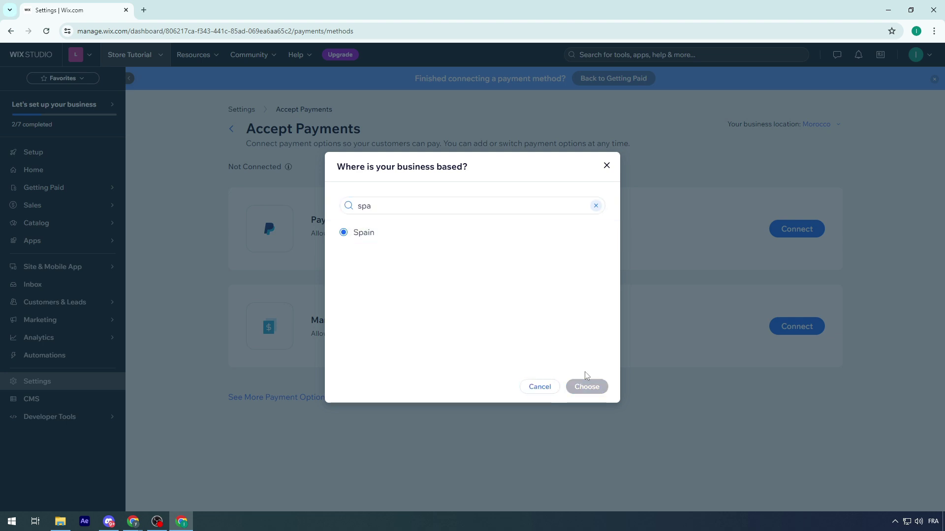
{"action": "scroll", "coordinate": [584, 372], "scroll_direction": "down", "scroll_amount": 1}
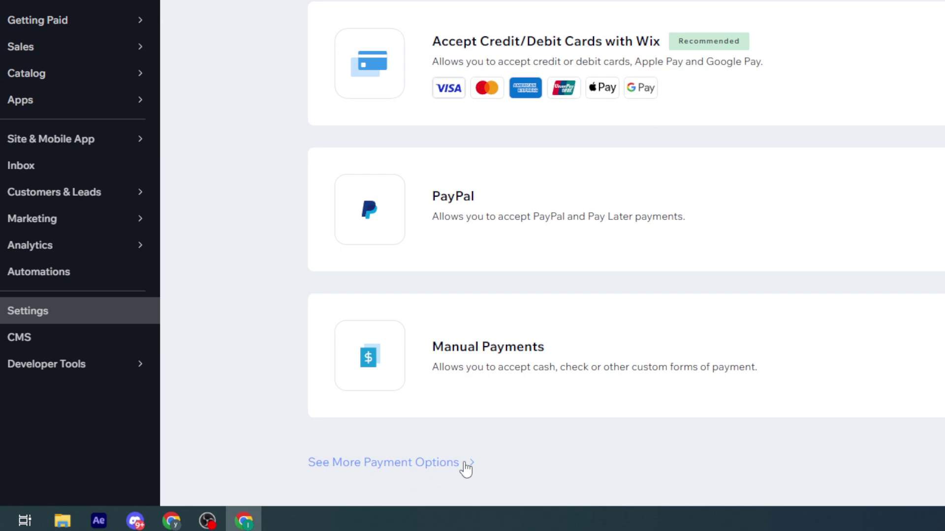
Open More Payment Options for Spain and scroll through all the additional providers
{"action": "left_click", "coordinate": [446, 477]}
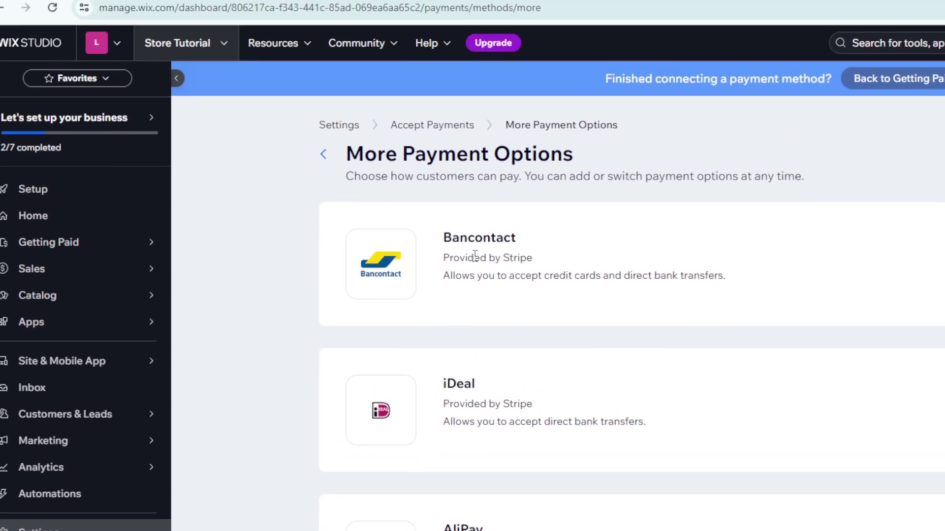
{"action": "scroll", "coordinate": [473, 265], "scroll_direction": "down", "scroll_amount": 2}
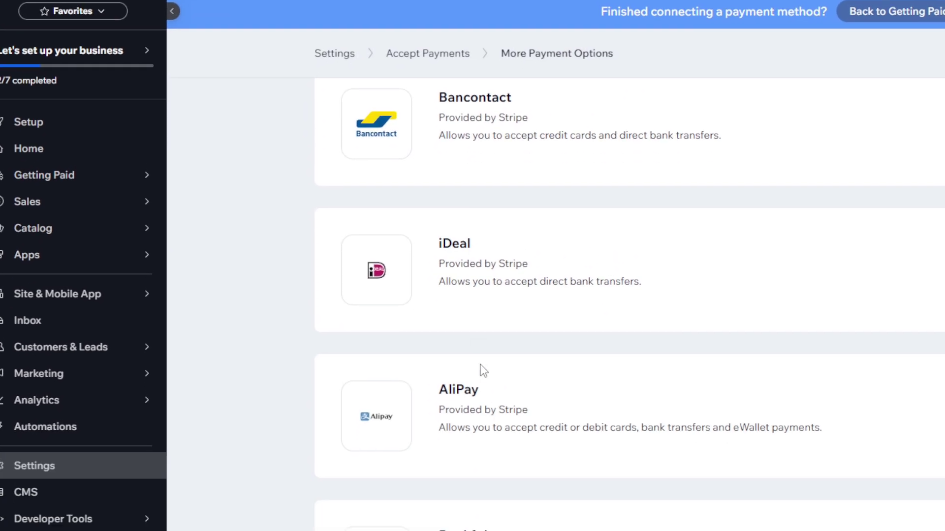
{"action": "scroll", "coordinate": [481, 416], "scroll_direction": "down", "scroll_amount": 5}
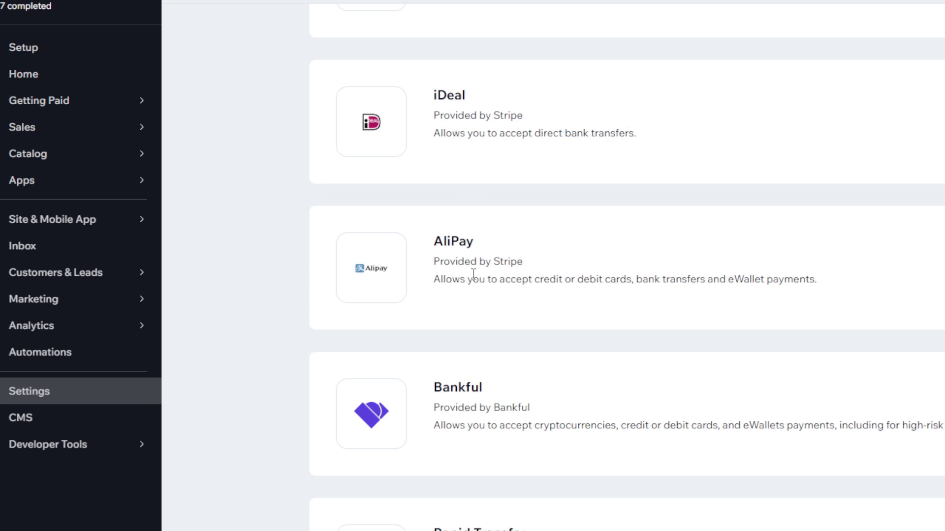
{"action": "scroll", "coordinate": [472, 266], "scroll_direction": "down", "scroll_amount": 2}
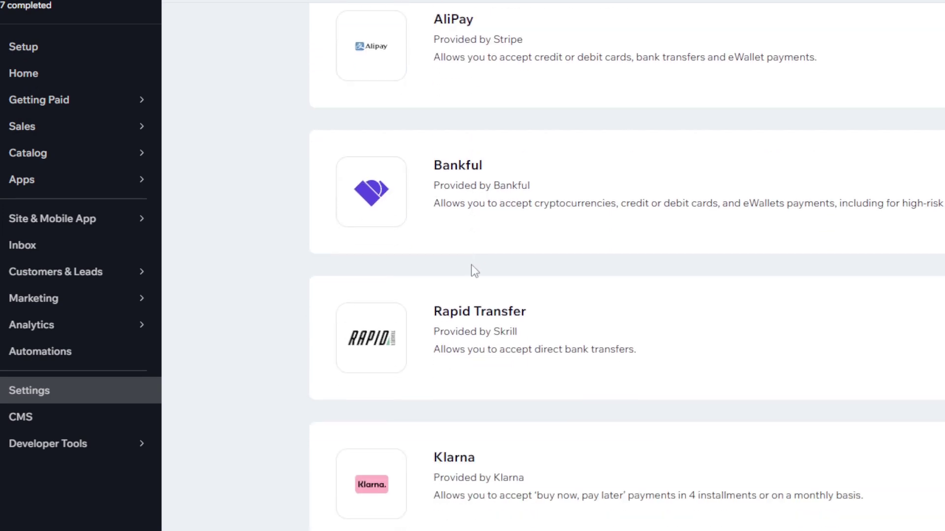
{"action": "scroll", "coordinate": [477, 293], "scroll_direction": "down", "scroll_amount": 3}
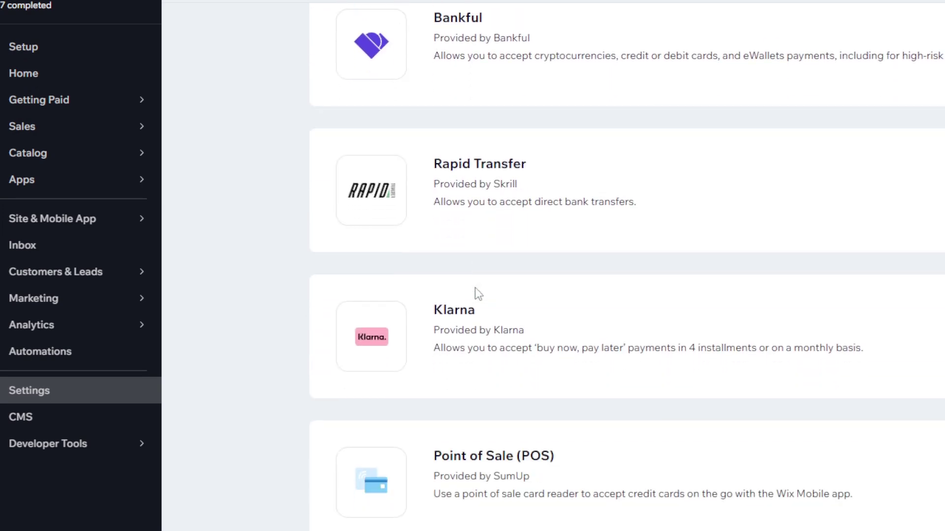
{"action": "scroll", "coordinate": [474, 289], "scroll_direction": "down", "scroll_amount": 3}
{"action": "scroll", "coordinate": [477, 290], "scroll_direction": "down", "scroll_amount": 6}
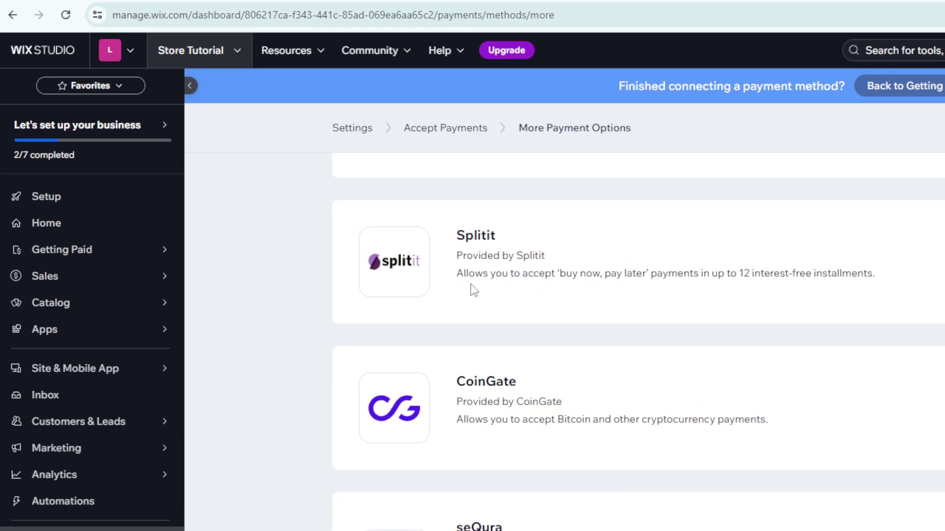
{"action": "scroll", "coordinate": [472, 255], "scroll_direction": "down", "scroll_amount": 3}
{"action": "scroll", "coordinate": [468, 261], "scroll_direction": "down", "scroll_amount": 2}
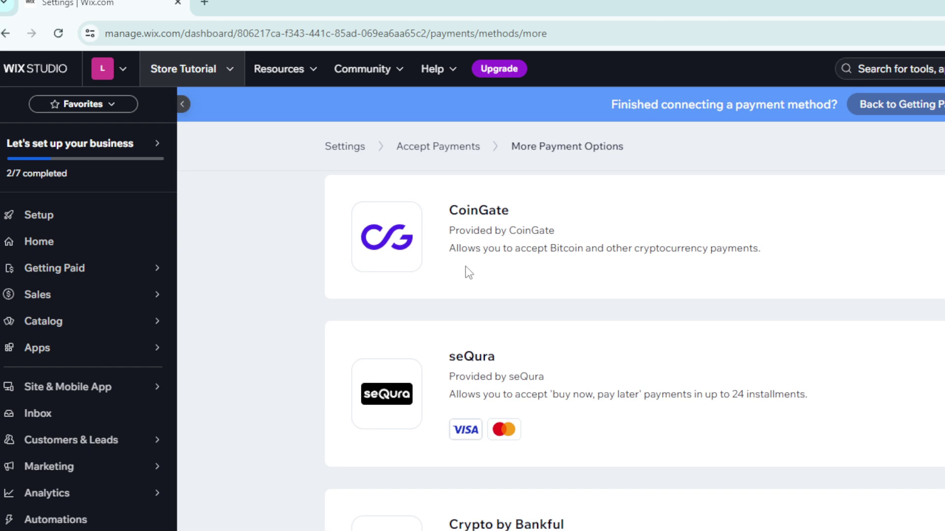
{"action": "scroll", "coordinate": [474, 272], "scroll_direction": "down", "scroll_amount": 2}
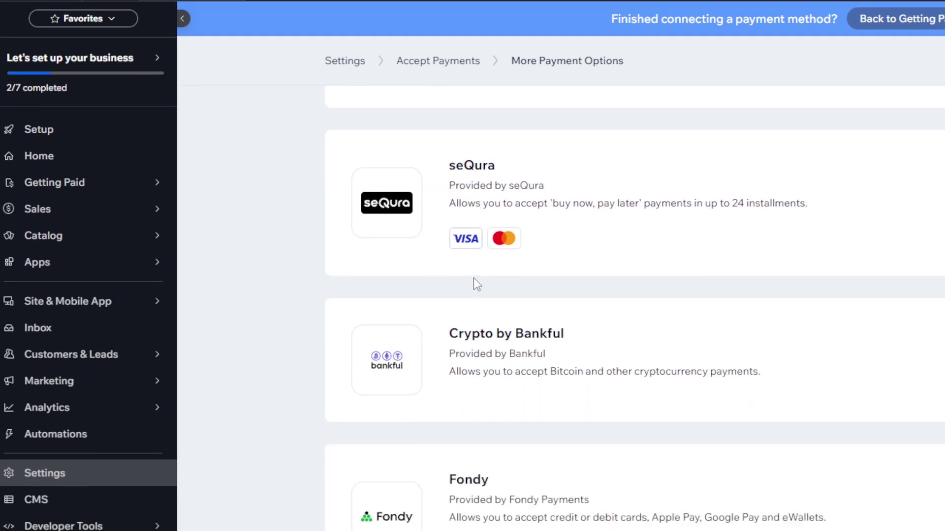
{"action": "scroll", "coordinate": [474, 291], "scroll_direction": "down", "scroll_amount": 8}
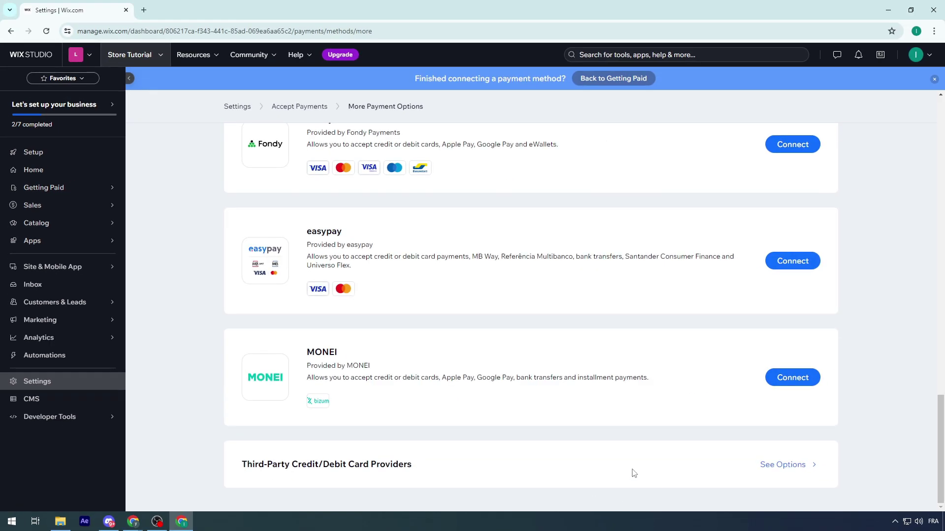
{"action": "scroll", "coordinate": [597, 460], "scroll_direction": "up", "scroll_amount": 12}
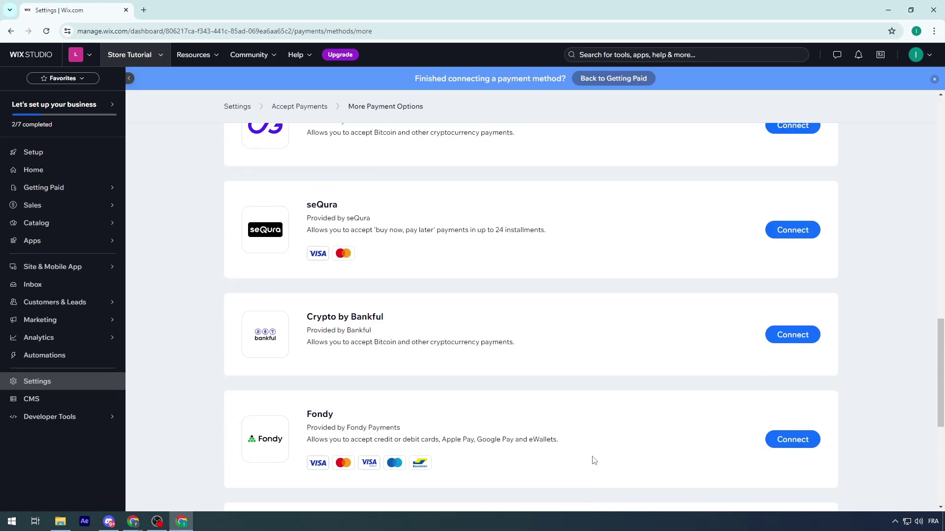
{"action": "scroll", "coordinate": [590, 456], "scroll_direction": "up", "scroll_amount": 7}
{"action": "scroll", "coordinate": [903, 455], "scroll_direction": "down", "scroll_amount": 15}
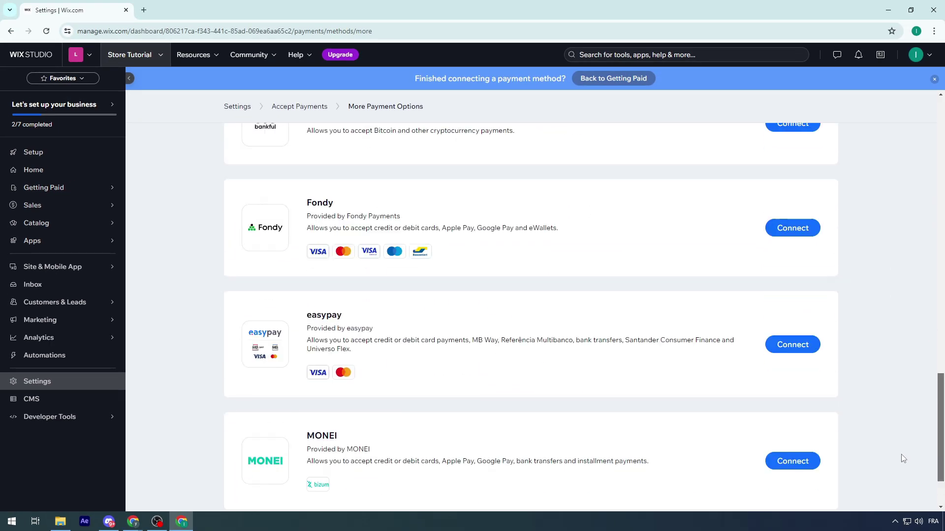
Browse the Third-Party Credit/Debit Card Providers list: Lyra Collect, Stripe and Fondy Payments
{"action": "left_click", "coordinate": [786, 465]}
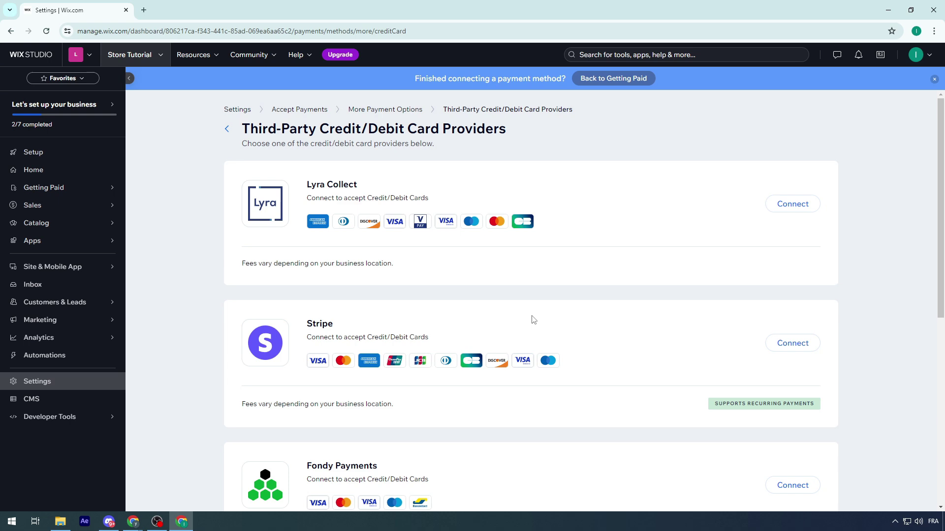
{"action": "scroll", "coordinate": [534, 320], "scroll_direction": "down", "scroll_amount": 7}
{"action": "scroll", "coordinate": [502, 303], "scroll_direction": "up", "scroll_amount": 6}
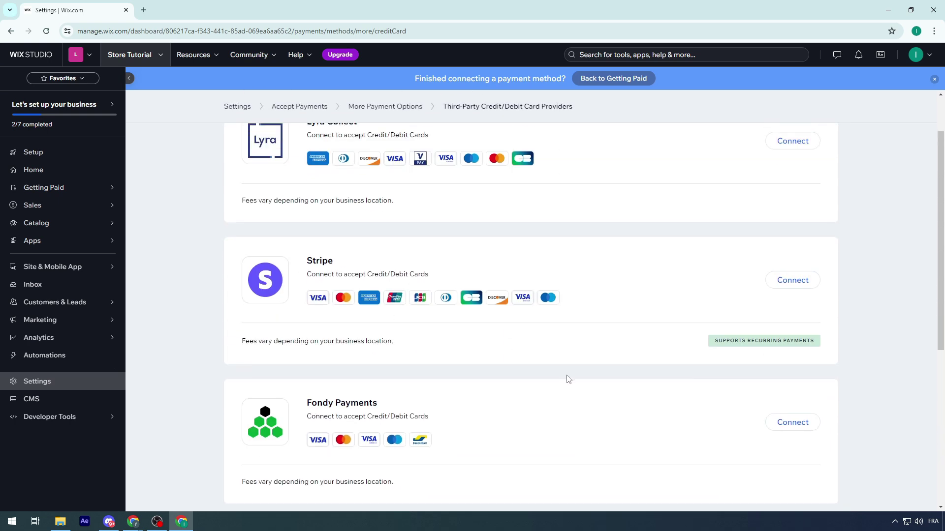
{"action": "scroll", "coordinate": [565, 377], "scroll_direction": "up", "scroll_amount": 1}
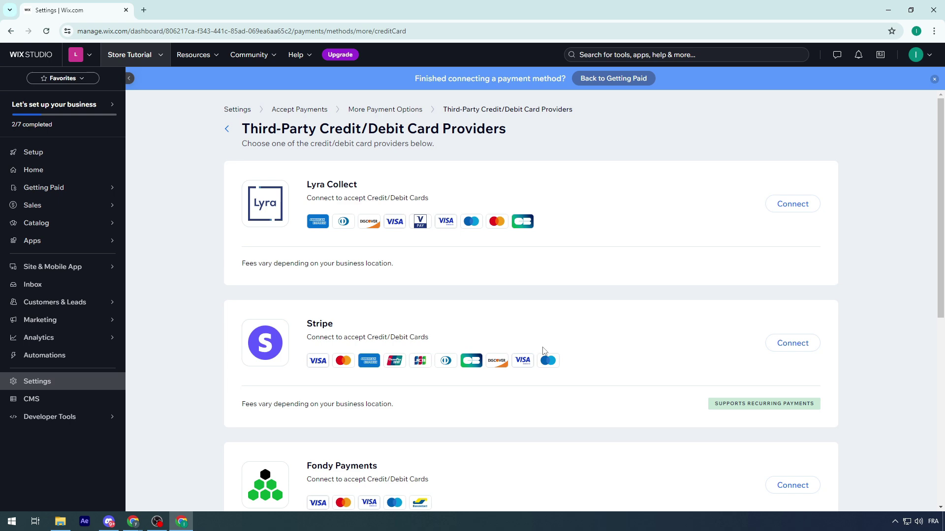
{"action": "scroll", "coordinate": [317, 249], "scroll_direction": "down", "scroll_amount": 3}
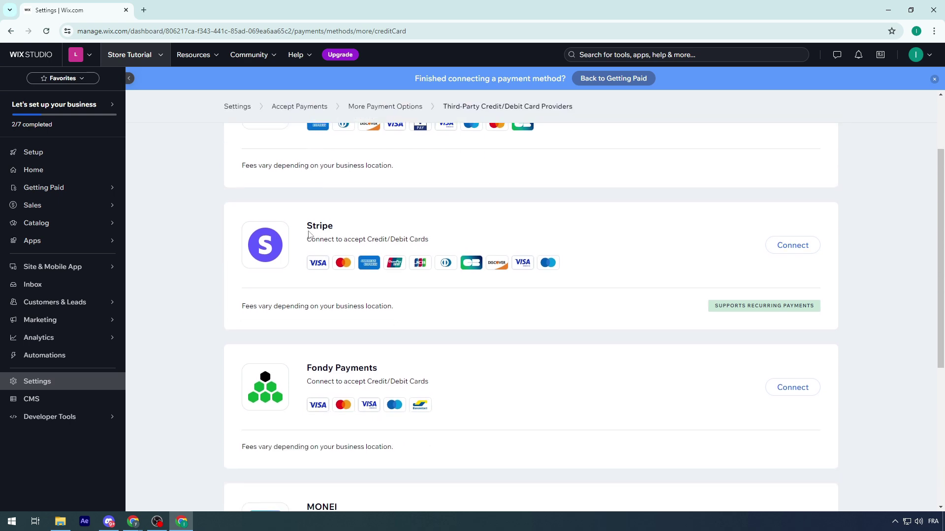
{"action": "double_click", "coordinate": [385, 232]}
{"action": "left_click", "coordinate": [385, 247]}
{"action": "scroll", "coordinate": [374, 256], "scroll_direction": "down", "scroll_amount": 5}
{"action": "scroll", "coordinate": [364, 262], "scroll_direction": "up", "scroll_amount": 1}
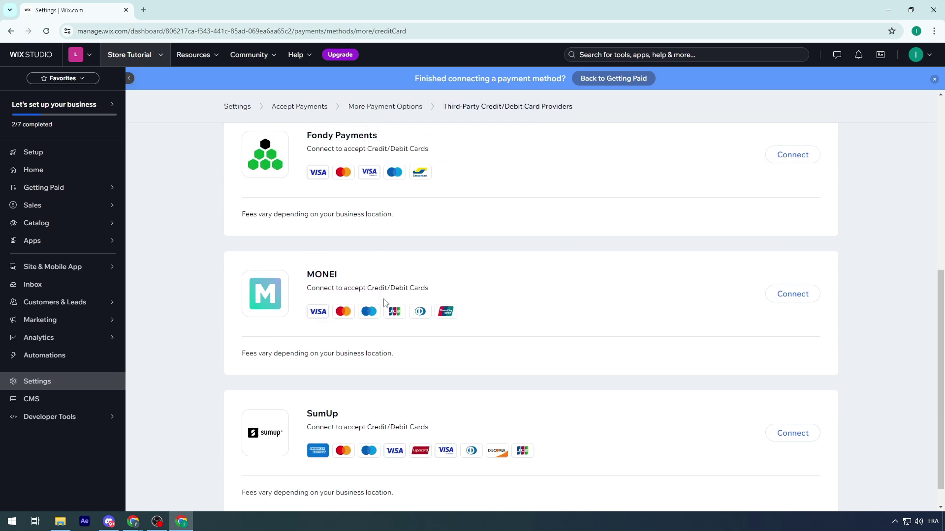
{"action": "scroll", "coordinate": [433, 312], "scroll_direction": "down", "scroll_amount": 1}
{"action": "scroll", "coordinate": [398, 314], "scroll_direction": "up", "scroll_amount": 4}
{"action": "scroll", "coordinate": [394, 316], "scroll_direction": "up", "scroll_amount": 3}
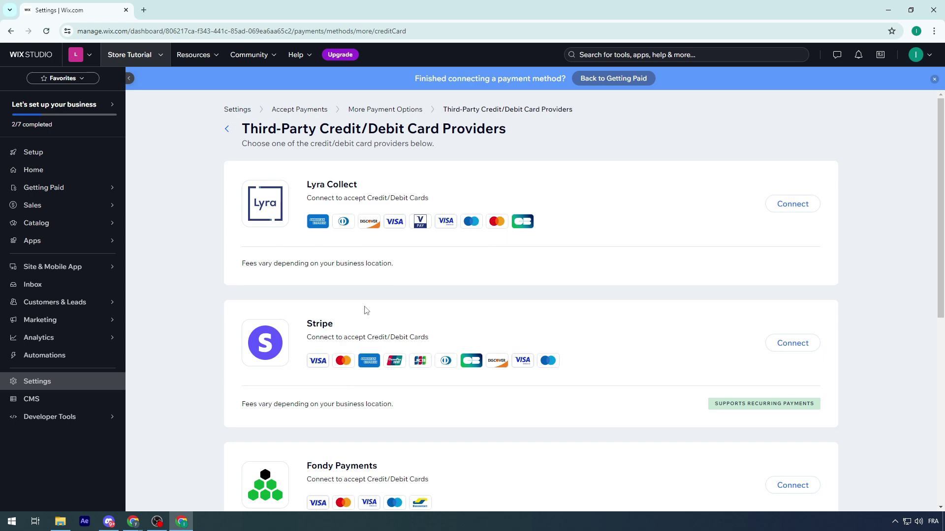
Go back to Accept Payments and switch the business location to United States
{"action": "left_click", "coordinate": [227, 129]}
{"action": "left_click", "coordinate": [227, 129]}
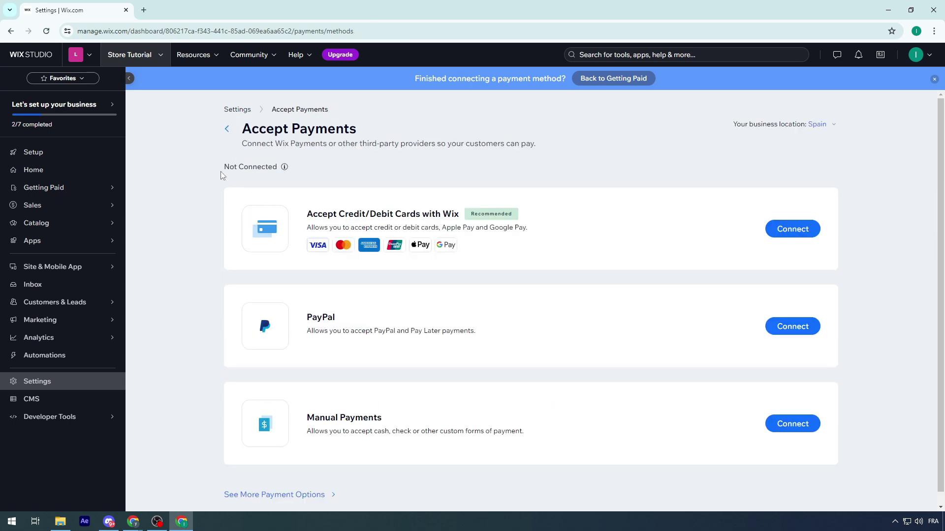
{"action": "left_click", "coordinate": [815, 129]}
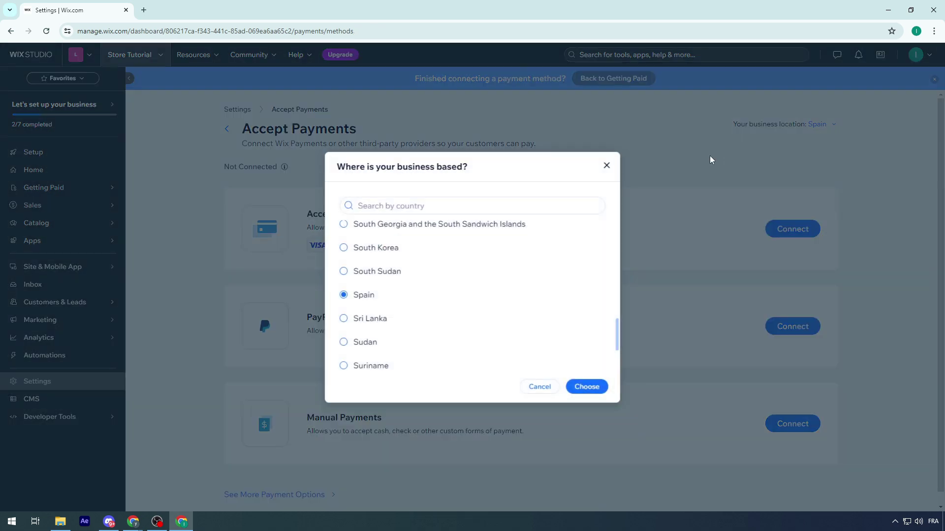
{"action": "type", "text": "usa"}
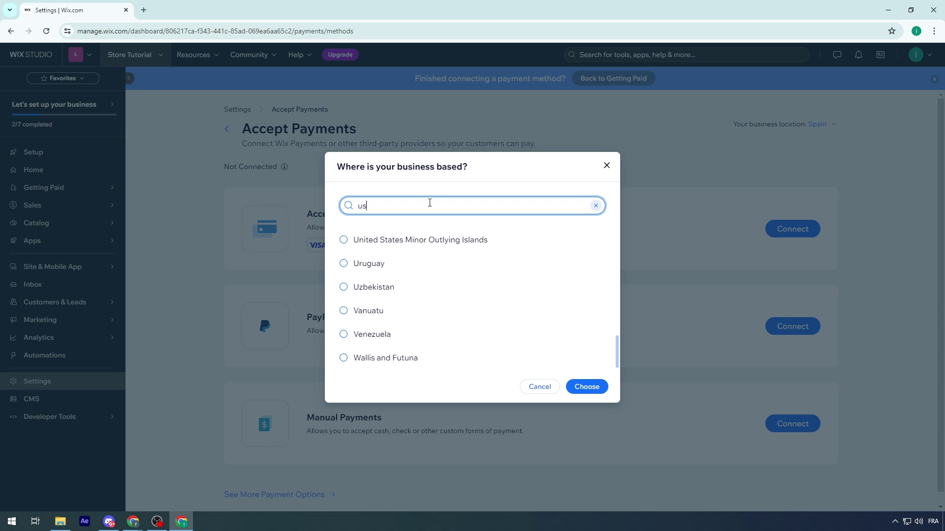
{"action": "left_click", "coordinate": [442, 232]}
{"action": "left_click", "coordinate": [603, 385]}
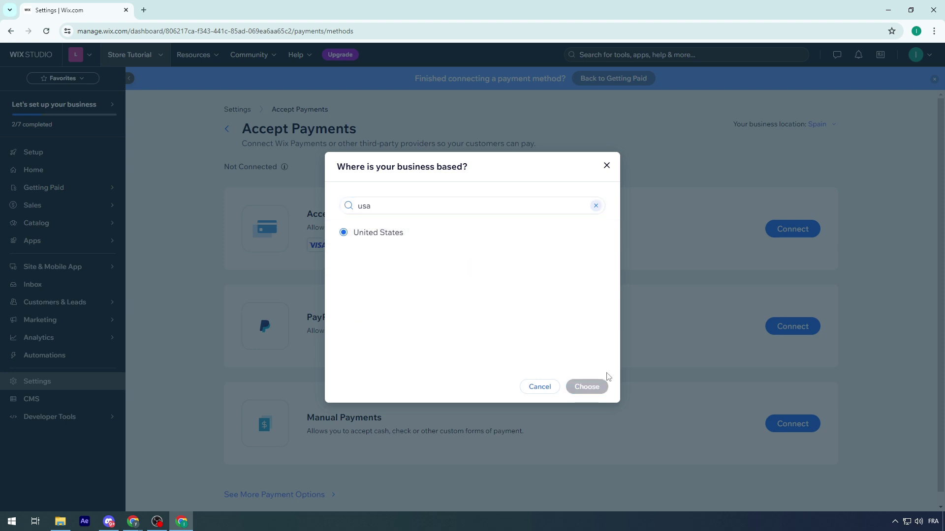
Open the More Payment Options list available for the United States
{"action": "scroll", "coordinate": [409, 278], "scroll_direction": "down", "scroll_amount": 1}
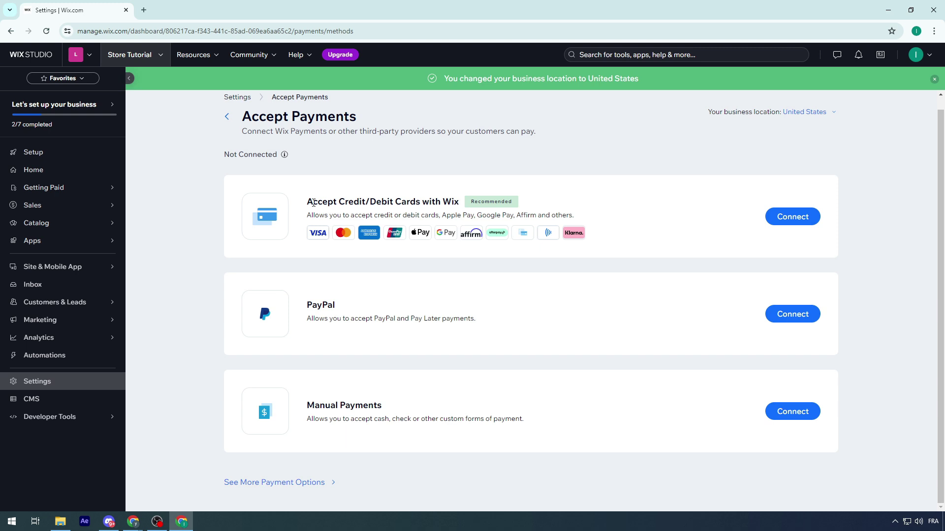
{"action": "left_click_drag", "start_coordinate": [313, 203], "coordinate": [544, 204]}
{"action": "left_click", "coordinate": [476, 221]}
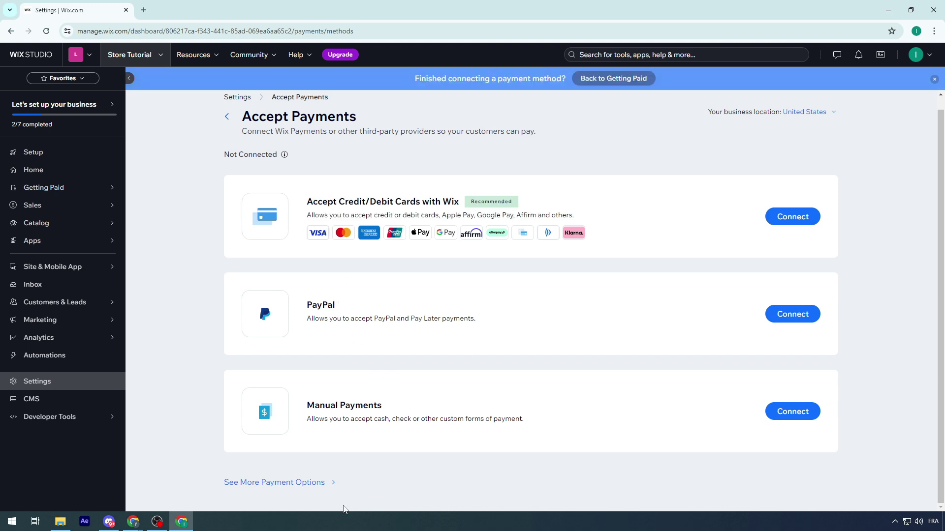
{"action": "left_click", "coordinate": [321, 484]}
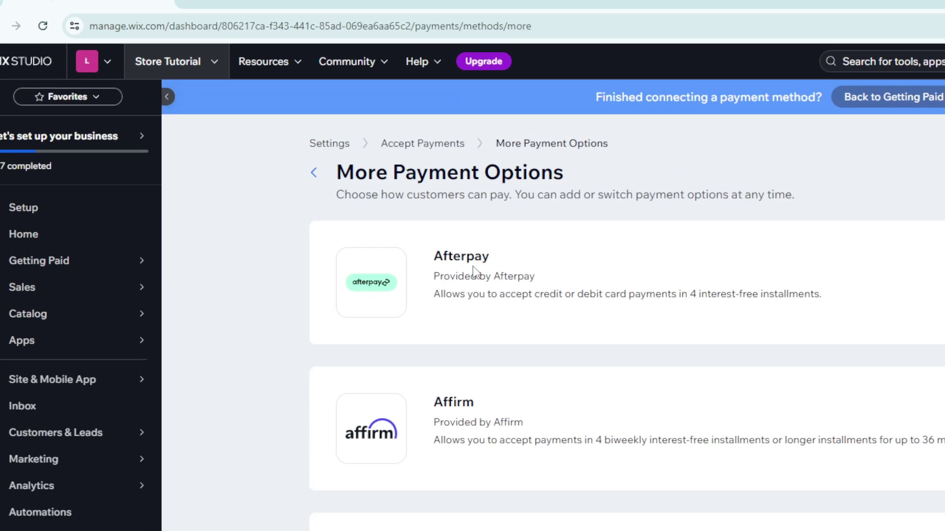
Scroll the US payment options past Klarna, Triple-A, Splitit and Sezzle to the card providers entry
{"action": "scroll", "coordinate": [474, 269], "scroll_direction": "down", "scroll_amount": 5}
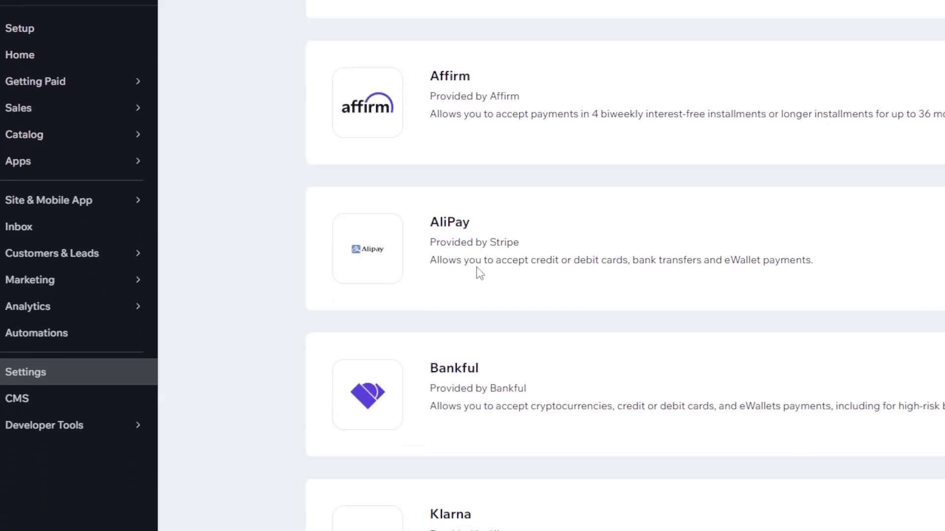
{"action": "scroll", "coordinate": [482, 279], "scroll_direction": "down", "scroll_amount": 3}
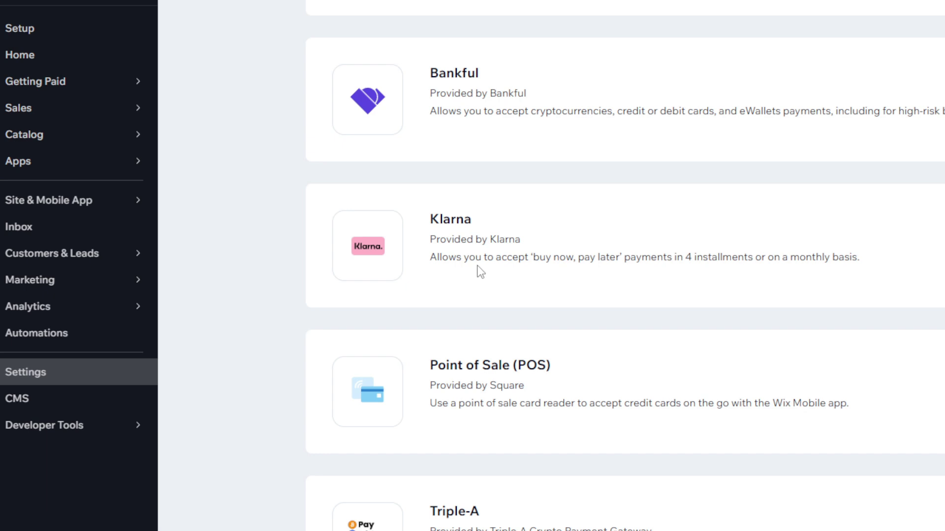
{"action": "scroll", "coordinate": [480, 272], "scroll_direction": "down", "scroll_amount": 2}
{"action": "scroll", "coordinate": [476, 269], "scroll_direction": "down", "scroll_amount": 6}
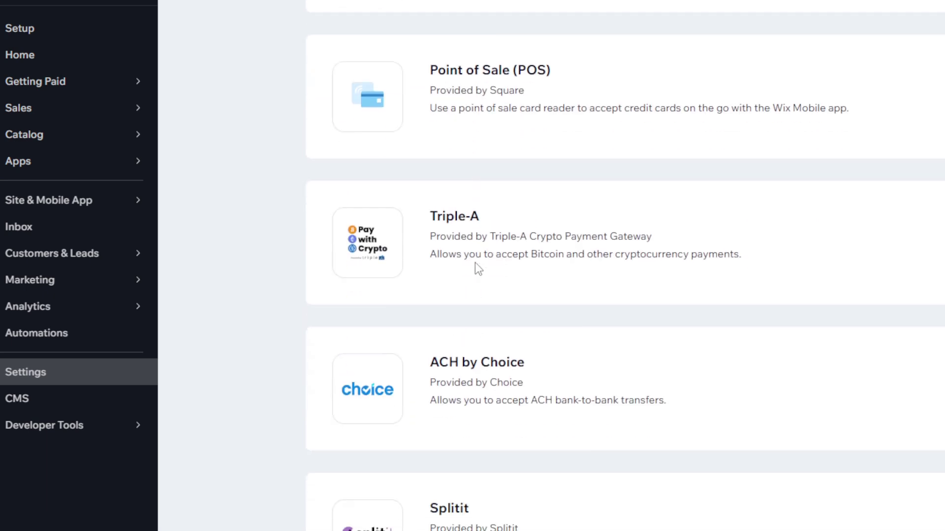
{"action": "scroll", "coordinate": [444, 255], "scroll_direction": "down", "scroll_amount": 4}
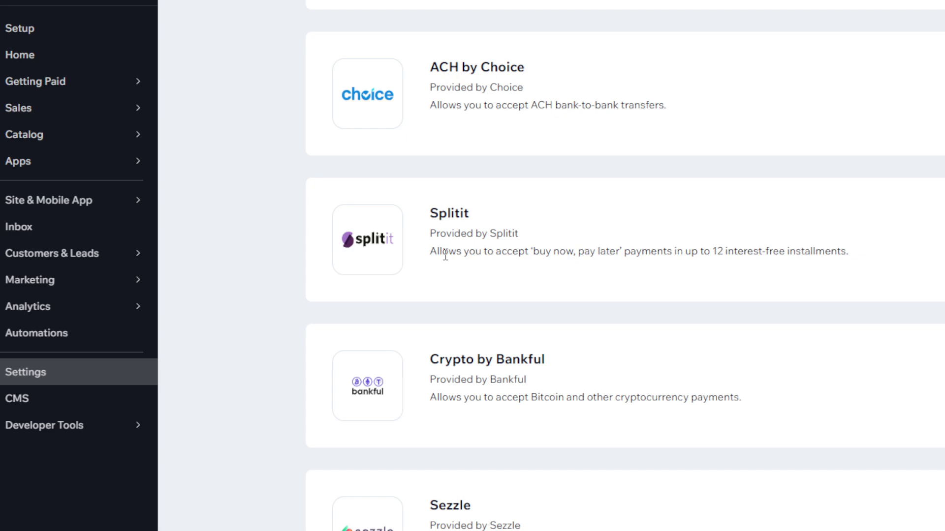
{"action": "scroll", "coordinate": [446, 255], "scroll_direction": "down", "scroll_amount": 3}
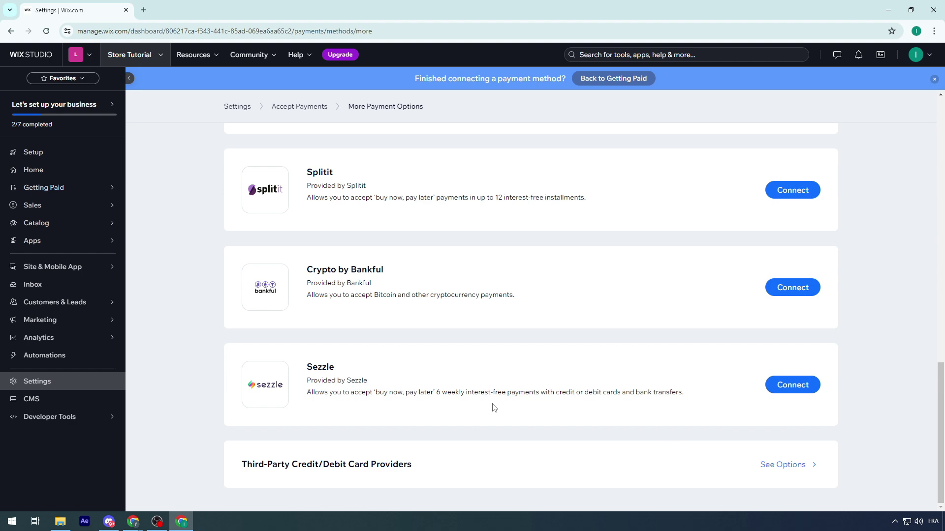
Review the US card providers, from Priority, Stripe and Square to Evergreen Payments Northwest, then go back
{"action": "left_click", "coordinate": [793, 468]}
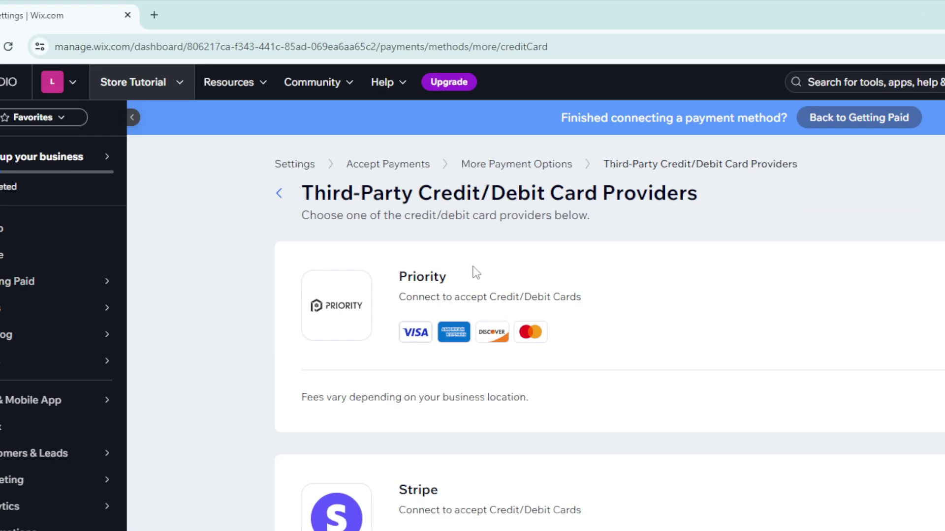
{"action": "scroll", "coordinate": [359, 190], "scroll_direction": "down", "scroll_amount": 6}
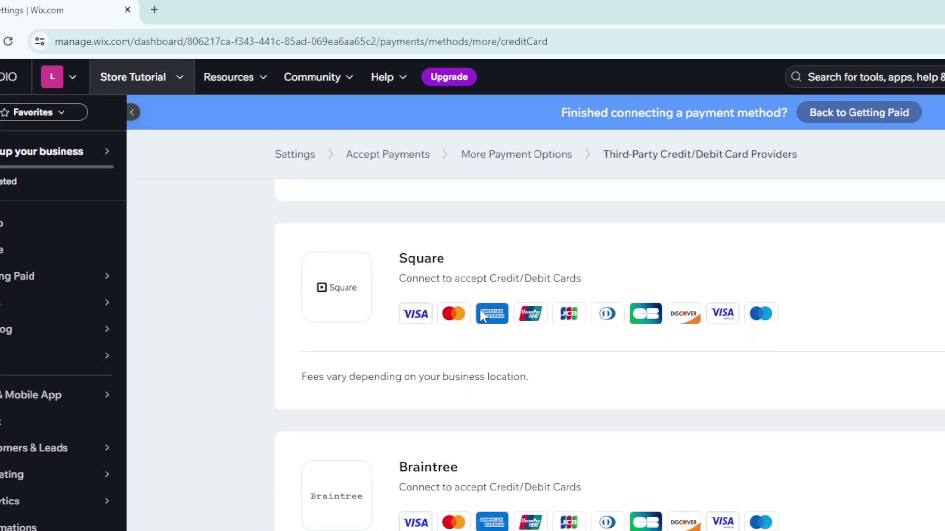
{"action": "scroll", "coordinate": [481, 312], "scroll_direction": "down", "scroll_amount": 3}
{"action": "scroll", "coordinate": [484, 325], "scroll_direction": "down", "scroll_amount": 10}
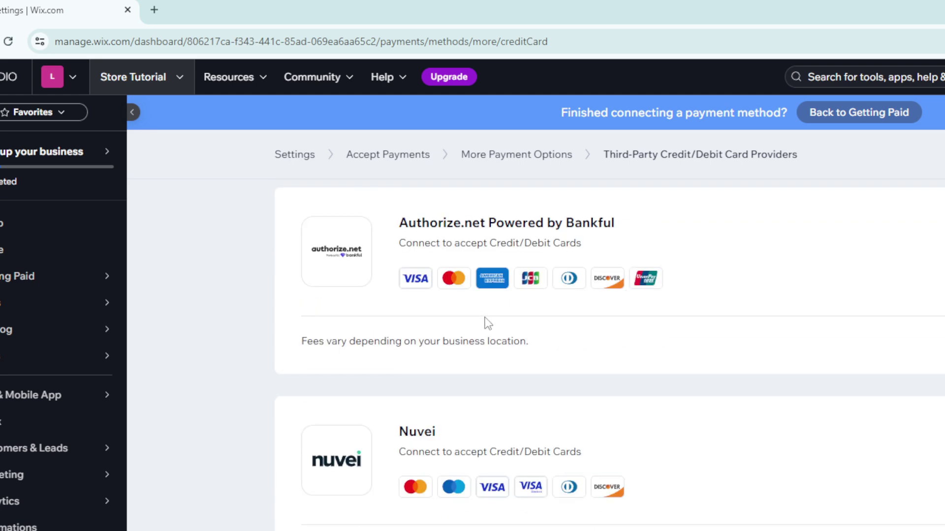
{"action": "scroll", "coordinate": [580, 327], "scroll_direction": "down", "scroll_amount": 2}
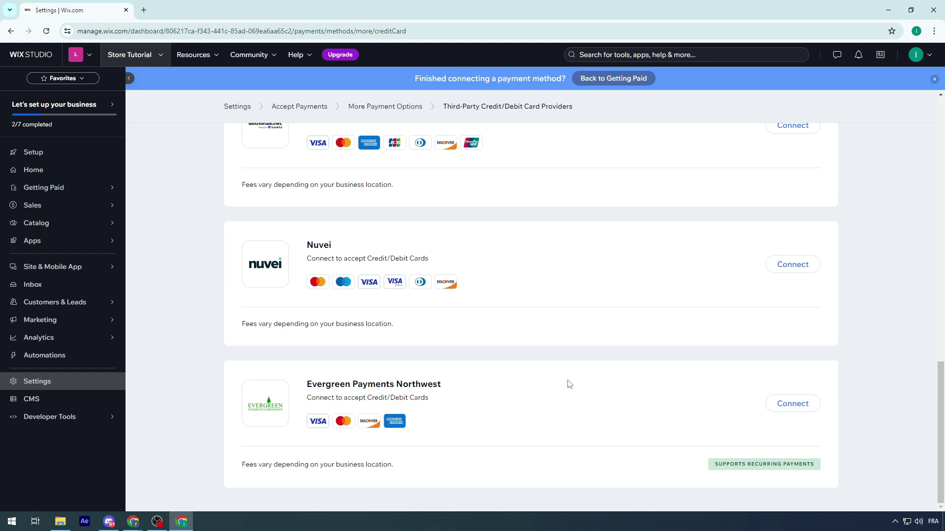
{"action": "scroll", "coordinate": [569, 384], "scroll_direction": "up", "scroll_amount": 12}
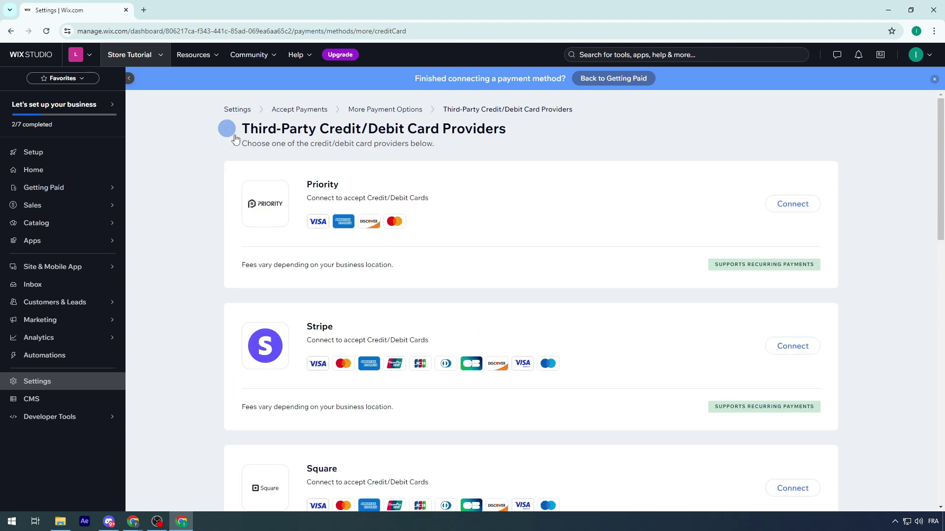
{"action": "left_click", "coordinate": [227, 130]}
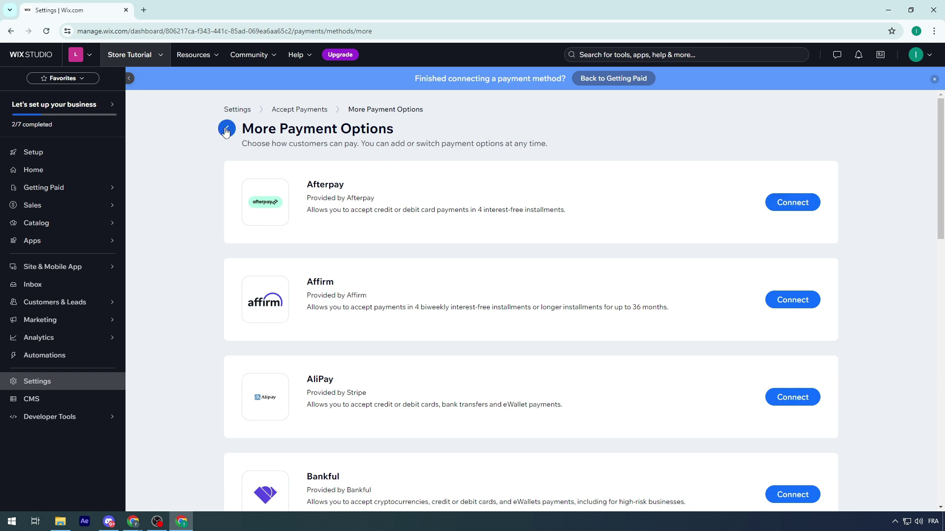
Go back to Accept Payments, then open and close the location chooser, leaving United States set
{"action": "left_click", "coordinate": [226, 130]}
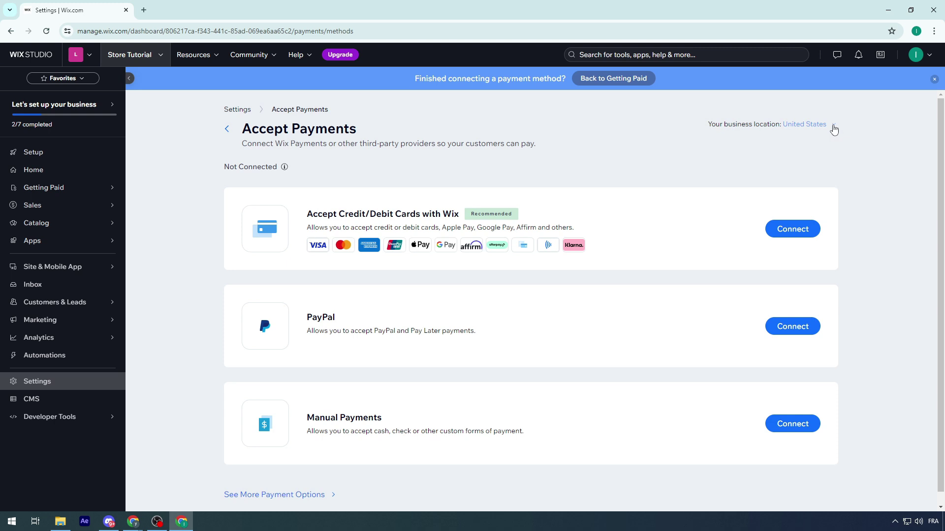
{"action": "left_click_drag", "start_coordinate": [700, 127], "coordinate": [782, 125]}
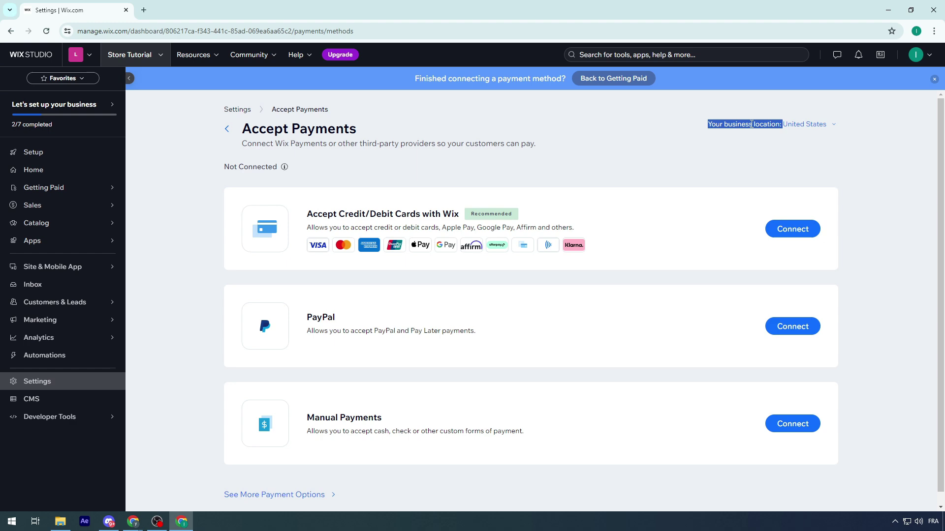
{"action": "left_click", "coordinate": [826, 128]}
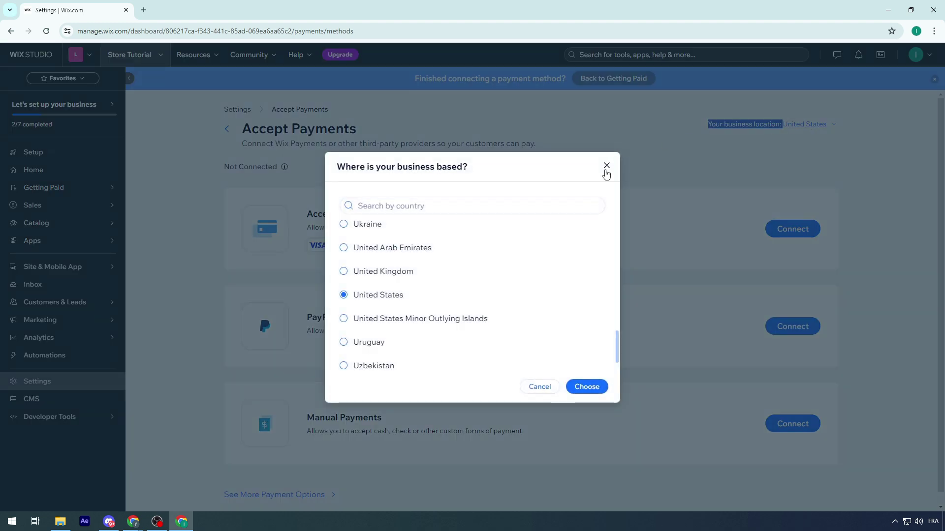
{"action": "left_click", "coordinate": [607, 167]}
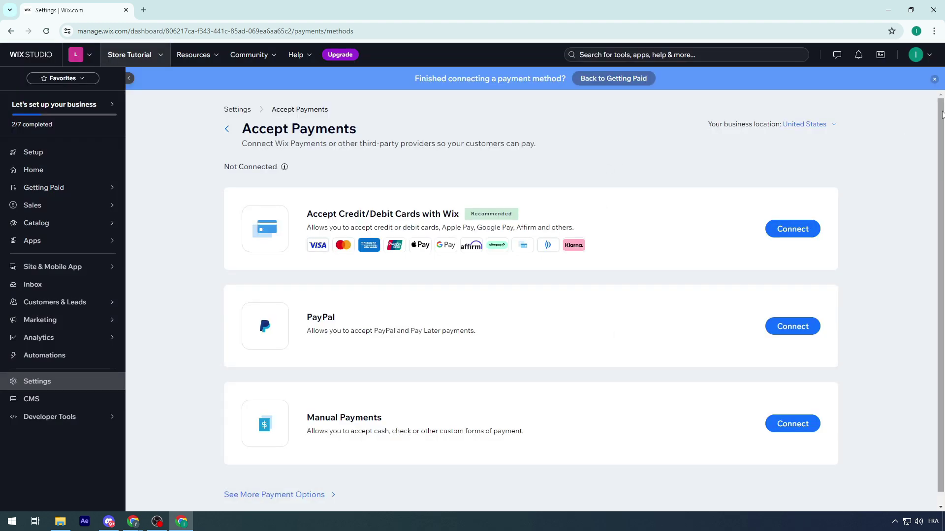
{"action": "left_click_drag", "start_coordinate": [783, 126], "coordinate": [497, 118]}
{"action": "left_click", "coordinate": [494, 122]}
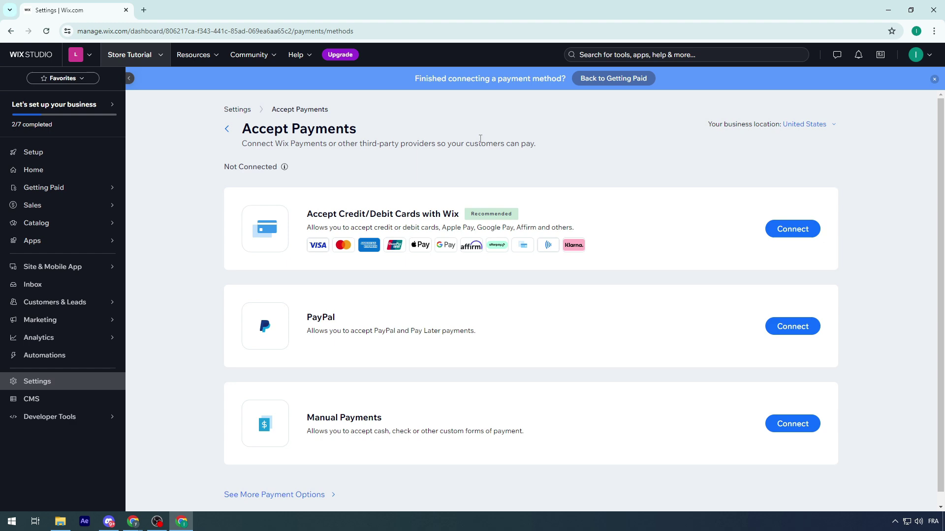
{"action": "scroll", "coordinate": [478, 140], "scroll_direction": "down", "scroll_amount": 1}
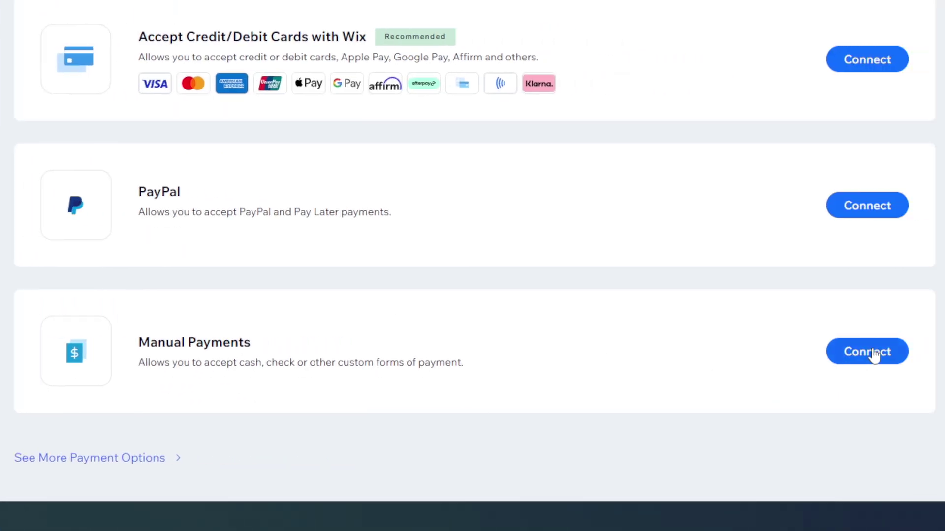
Start connecting Manual Payments and choose Cash on delivery as the payment type
{"action": "left_click", "coordinate": [870, 352]}
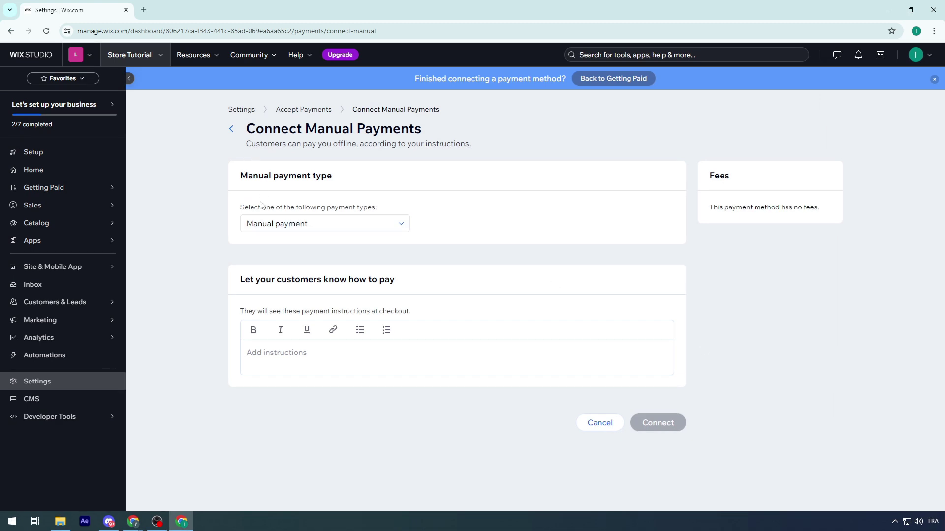
{"action": "left_click", "coordinate": [273, 223]}
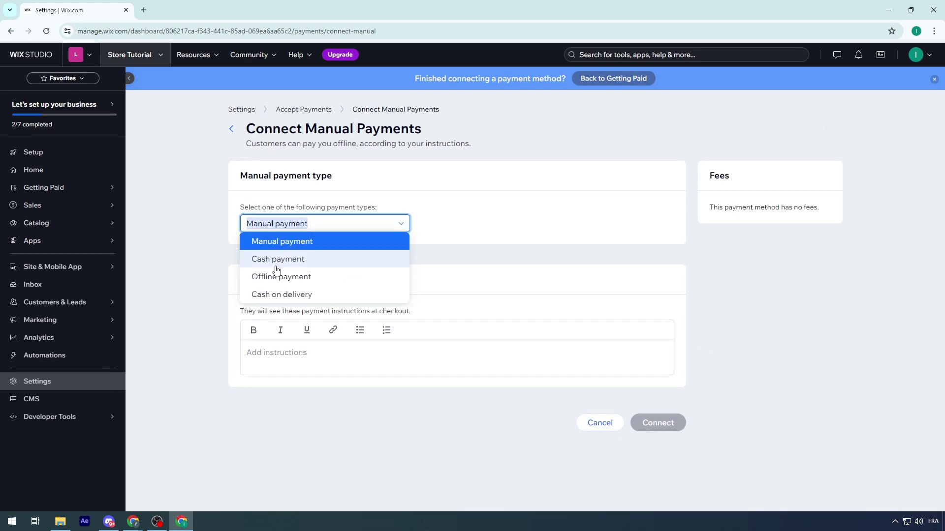
{"action": "left_click", "coordinate": [285, 294]}
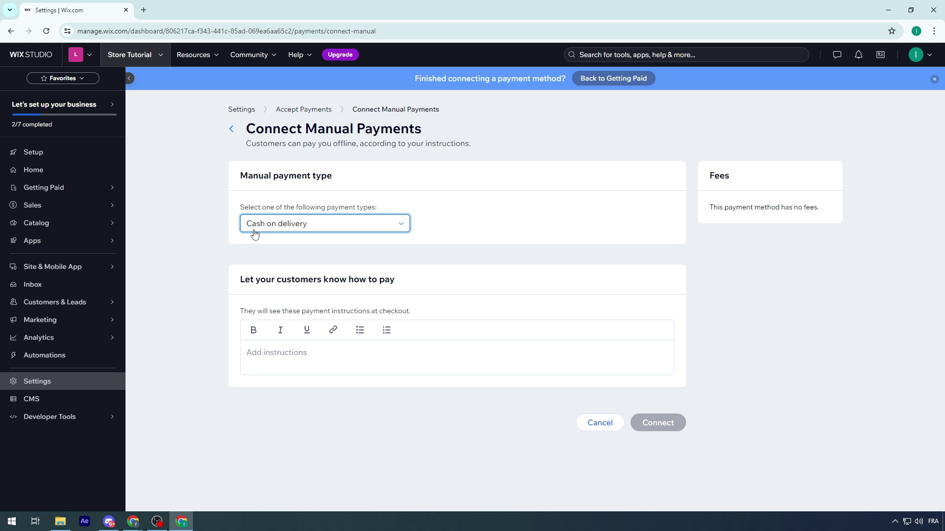
{"action": "left_click", "coordinate": [473, 235]}
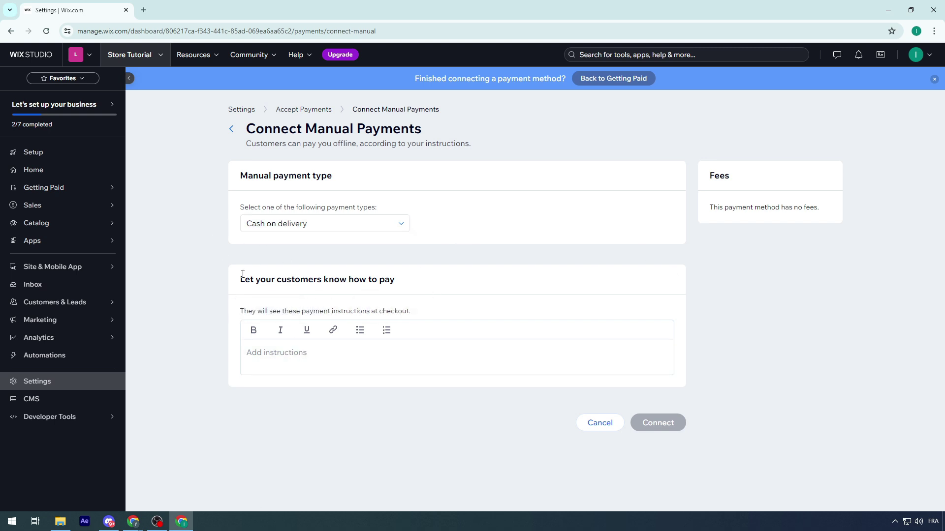
{"action": "left_click_drag", "start_coordinate": [242, 278], "coordinate": [447, 286]}
Type checkout instructions beginning 'When the...' telling customers to pay the delivery person
{"action": "left_click", "coordinate": [447, 286]}
{"action": "left_click", "coordinate": [359, 354]}
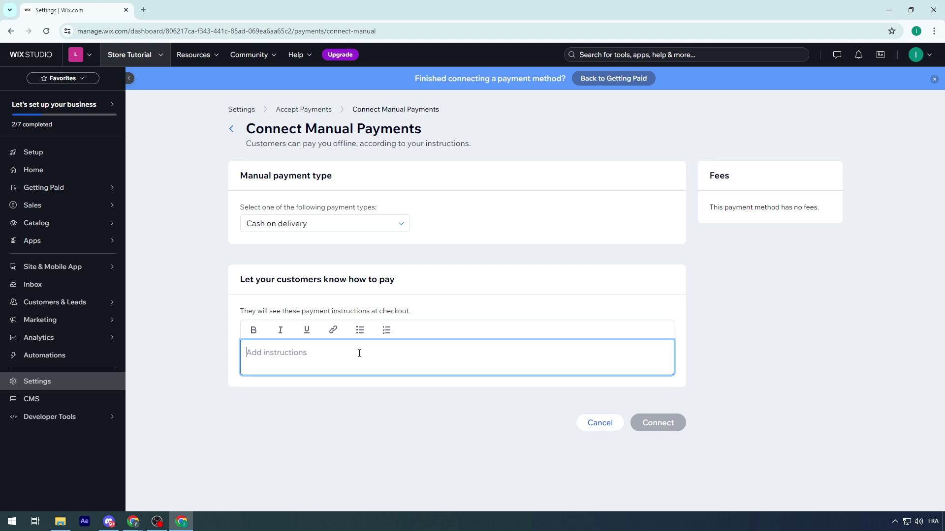
{"action": "type", "text": "WX"}
{"action": "key", "text": "BackSpace"}
{"action": "key", "text": "BackSpace"}
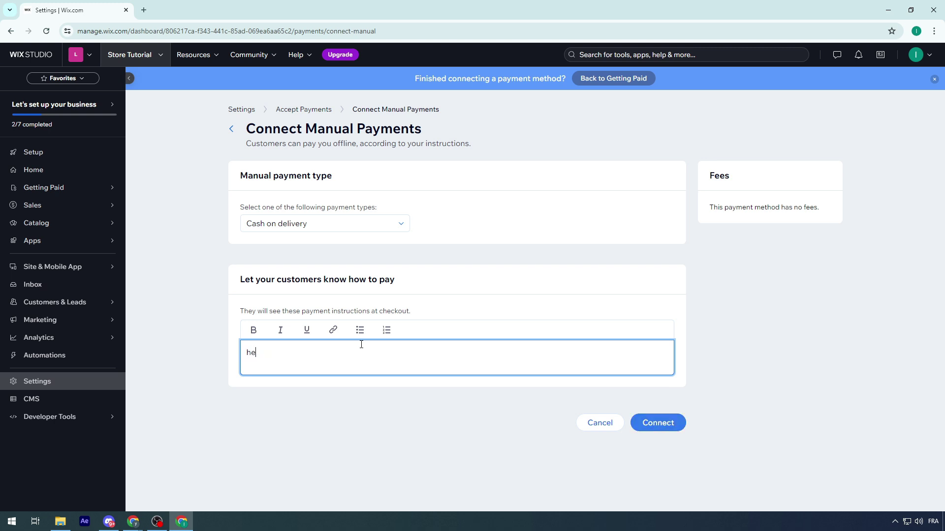
{"action": "type", "text": "When the delivery Guy gives you th"}
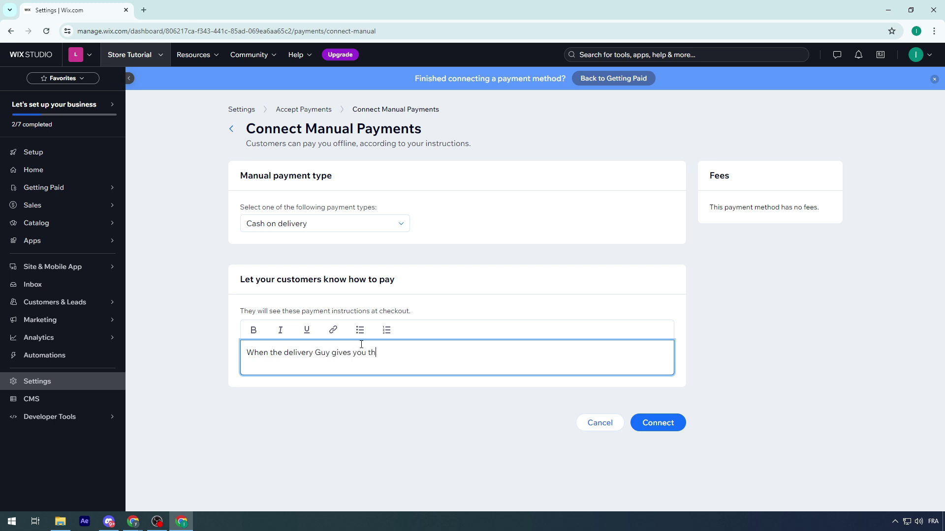
{"action": "type", "text": "roduct handle the money back ."}
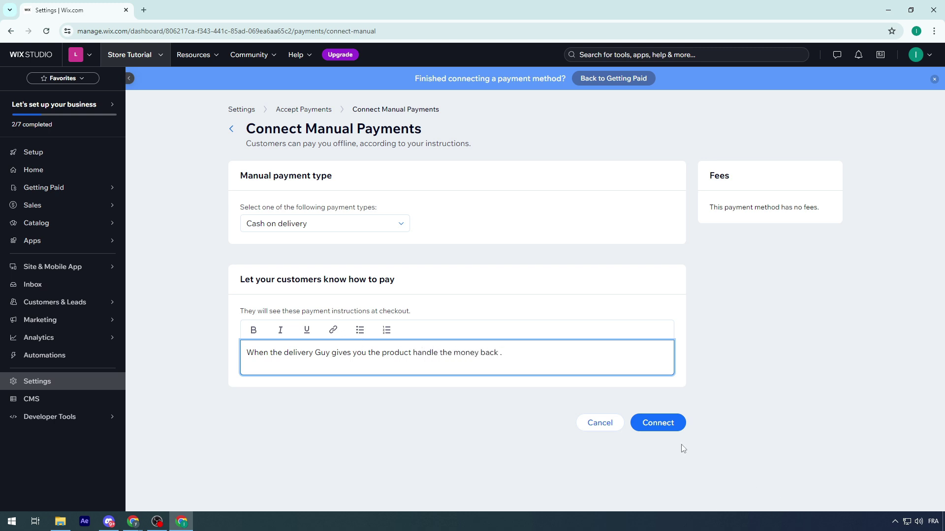
Connect Manual Payments using the entered payment instructions
{"action": "left_click", "coordinate": [657, 423]}
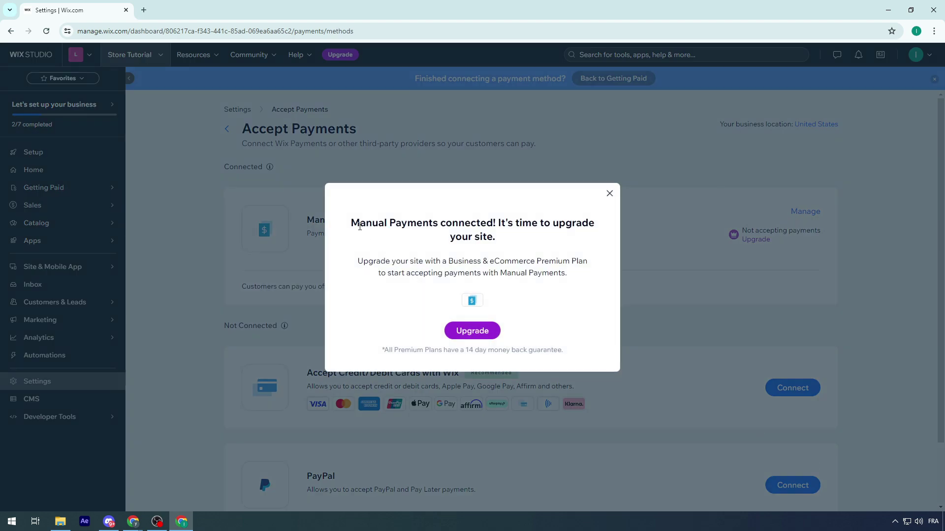
{"action": "left_click_drag", "start_coordinate": [359, 226], "coordinate": [614, 245]}
{"action": "left_click", "coordinate": [614, 249]}
Dismiss the upgrade prompt and check that Manual Payments shows Not accepting payments
{"action": "left_click", "coordinate": [610, 193]}
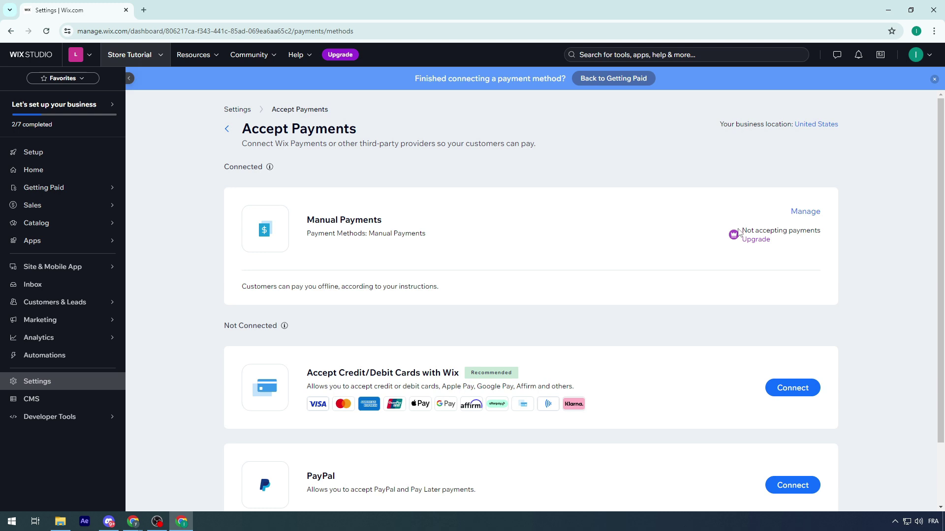
{"action": "left_click_drag", "start_coordinate": [778, 227], "coordinate": [825, 239]}
{"action": "left_click", "coordinate": [820, 235]}
{"action": "scroll", "coordinate": [626, 299], "scroll_direction": "down", "scroll_amount": 2}
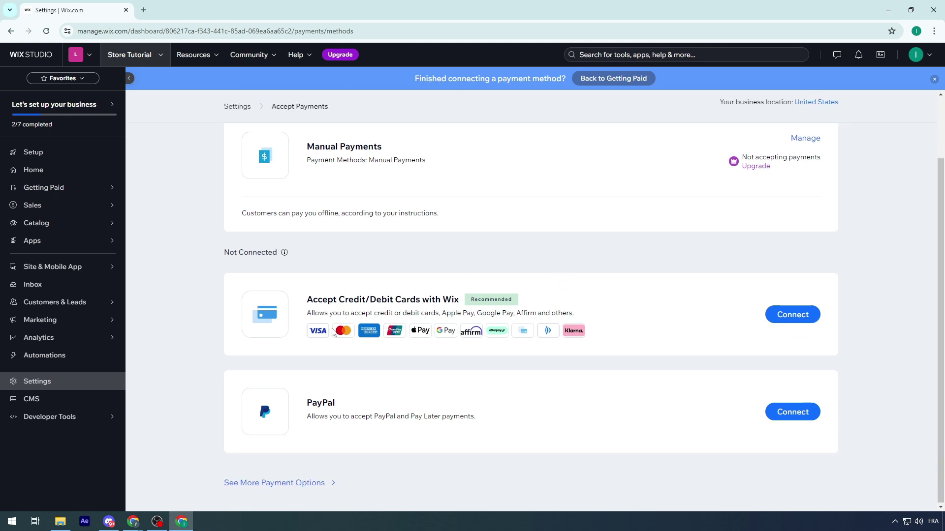
{"action": "scroll", "coordinate": [347, 324], "scroll_direction": "up", "scroll_amount": 1}
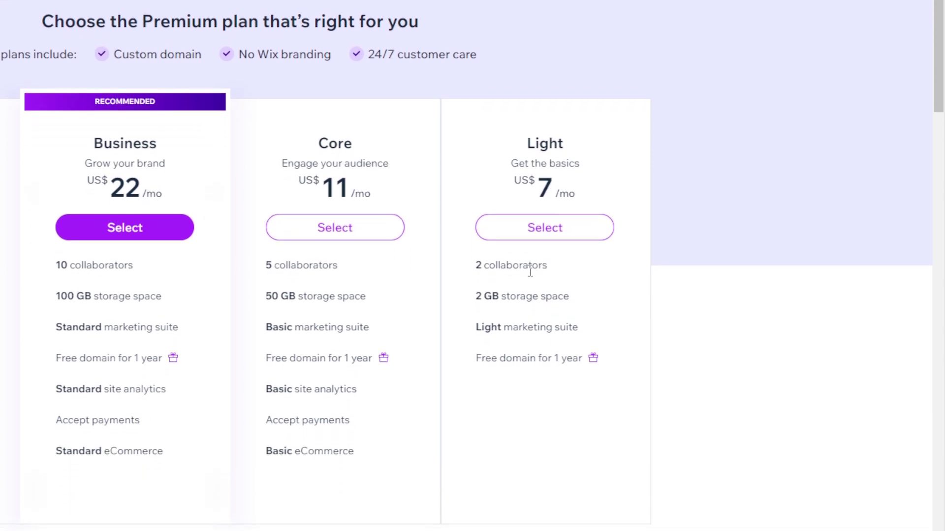
Highlight the Core plan's monthly price on the Premium plans page
{"action": "left_click_drag", "start_coordinate": [479, 280], "coordinate": [543, 285]}
{"action": "left_click", "coordinate": [543, 286]}
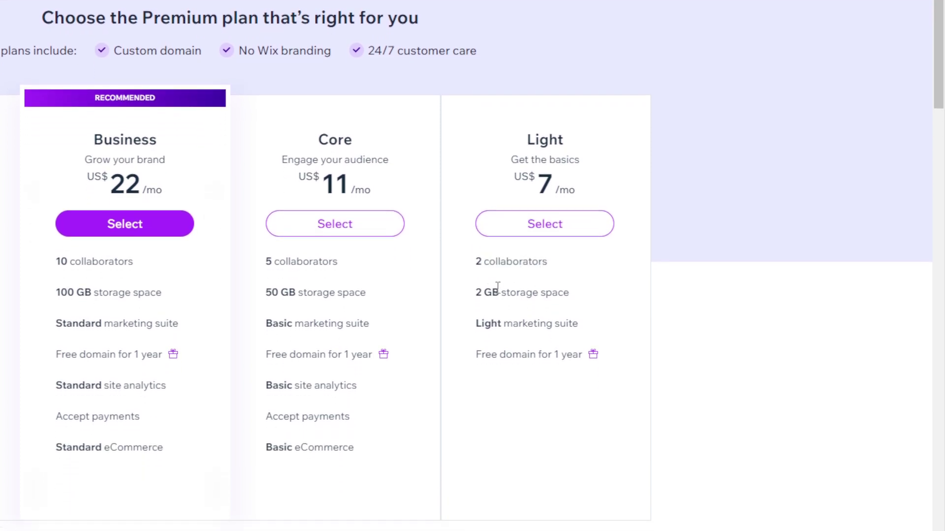
{"action": "left_click_drag", "start_coordinate": [480, 292], "coordinate": [524, 292]}
{"action": "left_click_drag", "start_coordinate": [471, 324], "coordinate": [561, 321]}
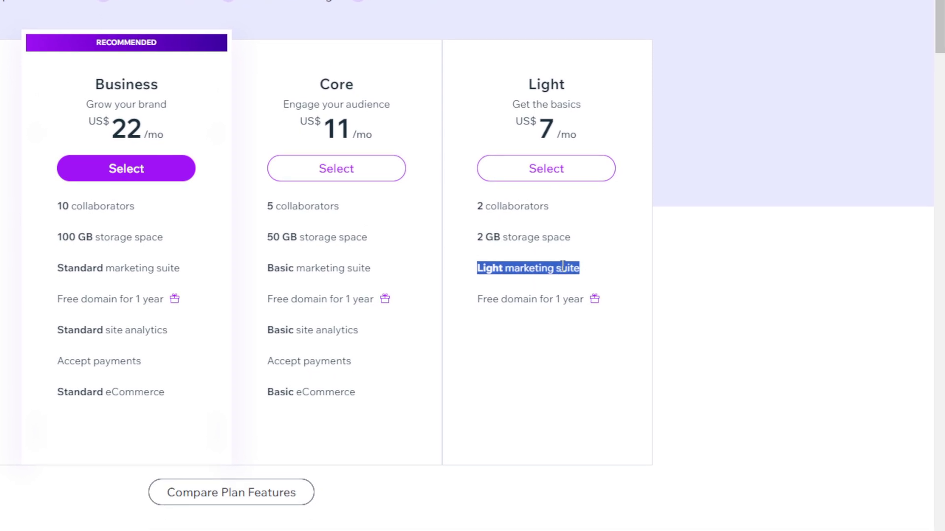
{"action": "left_click", "coordinate": [502, 298]}
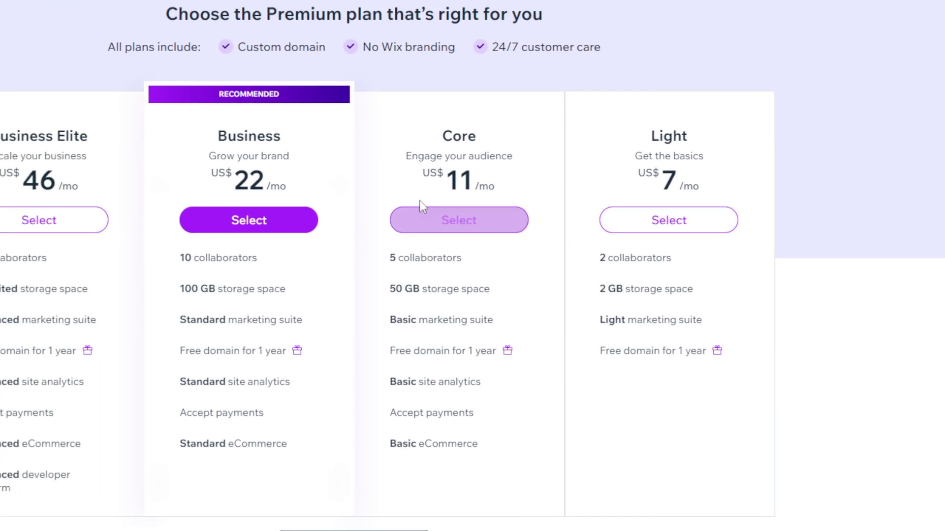
{"action": "double_click", "coordinate": [496, 280]}
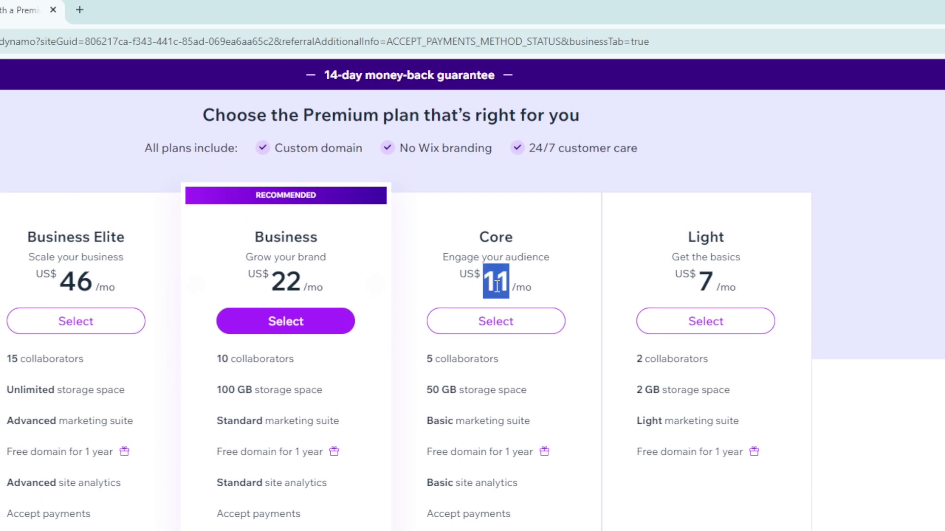
{"action": "scroll", "coordinate": [497, 285], "scroll_direction": "down", "scroll_amount": 3}
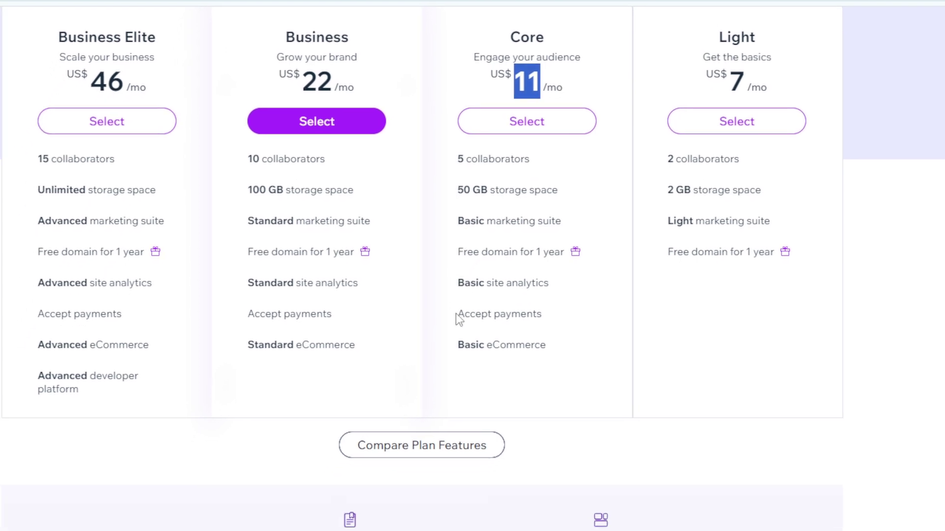
Highlight the Accept payments feature lines in the Business and Core plans
{"action": "triple_click", "coordinate": [492, 366]}
{"action": "left_click_drag", "start_coordinate": [400, 260], "coordinate": [20, 266]}
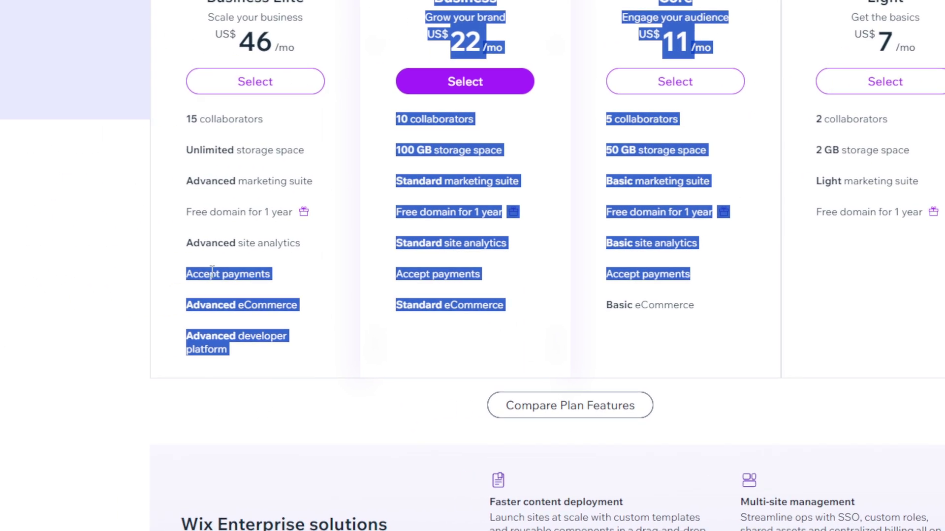
{"action": "left_click", "coordinate": [18, 268]}
{"action": "triple_click", "coordinate": [18, 267]}
{"action": "double_click", "coordinate": [229, 270]}
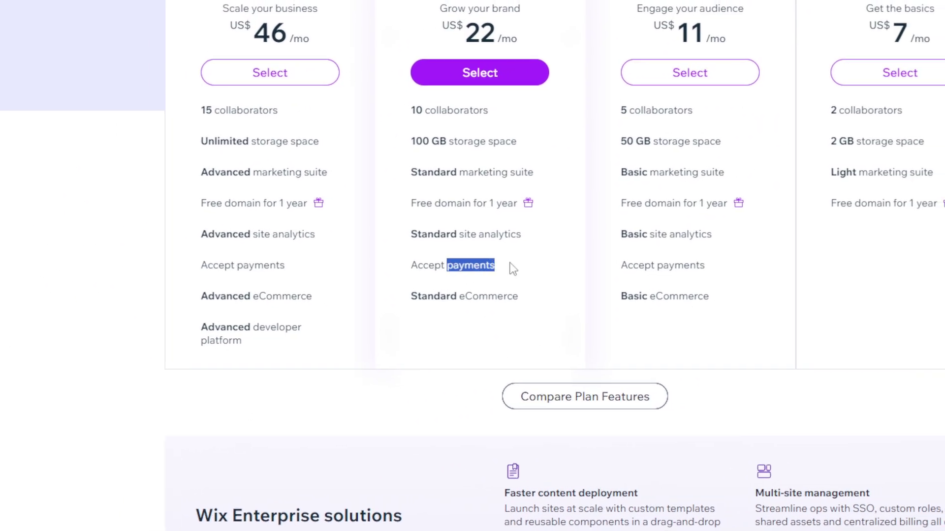
{"action": "double_click", "coordinate": [701, 263]}
{"action": "triple_click", "coordinate": [701, 263]}
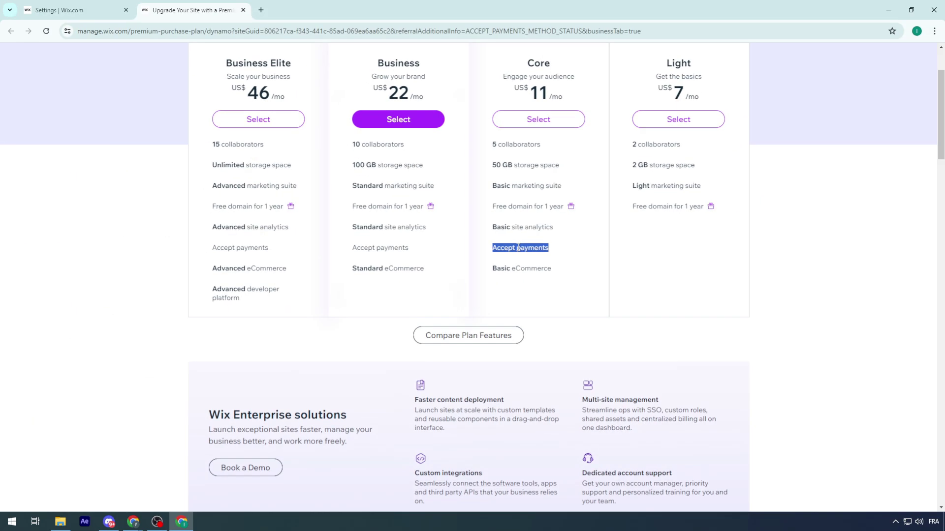
{"action": "scroll", "coordinate": [524, 277], "scroll_direction": "down", "scroll_amount": 1}
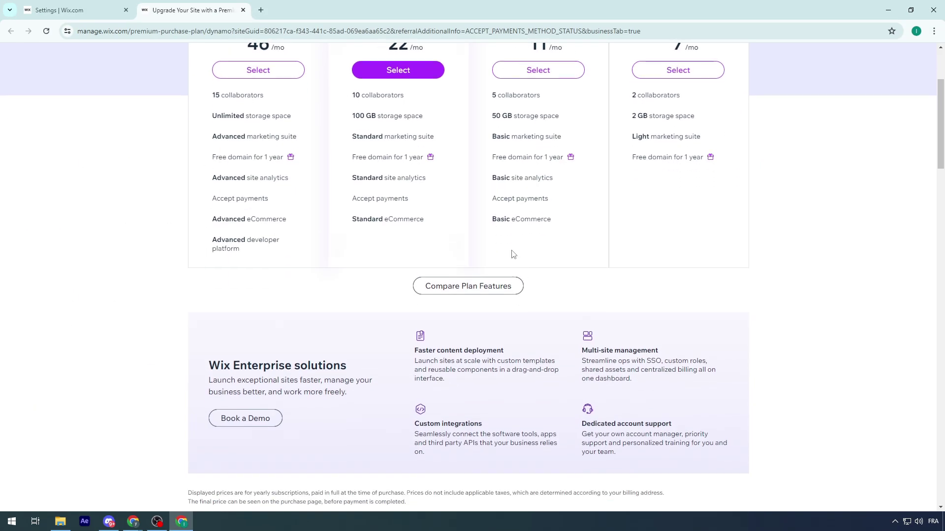
Compare the Basic, Standard and Advanced eCommerce features across the plans
{"action": "triple_click", "coordinate": [508, 219]}
{"action": "triple_click", "coordinate": [389, 218]}
{"action": "triple_click", "coordinate": [239, 217]}
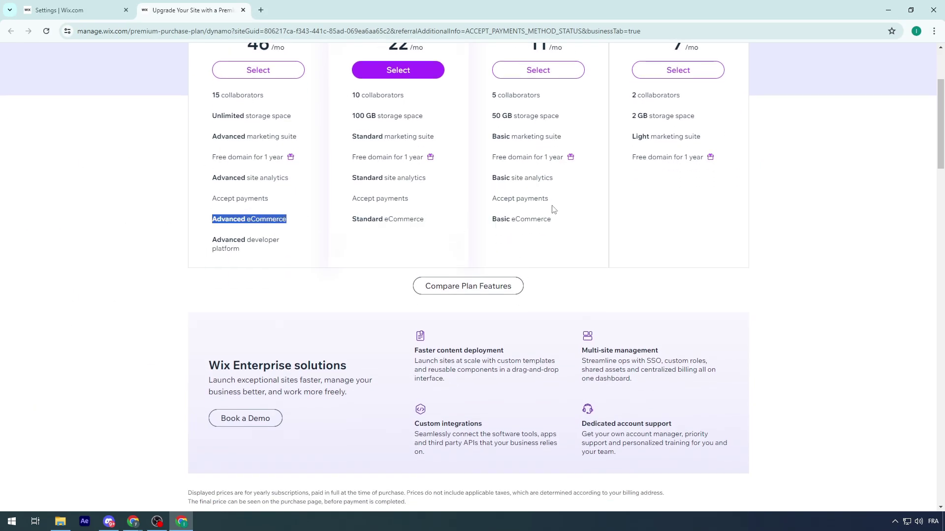
{"action": "triple_click", "coordinate": [531, 220]}
{"action": "double_click", "coordinate": [535, 221]}
{"action": "left_click", "coordinate": [536, 222]}
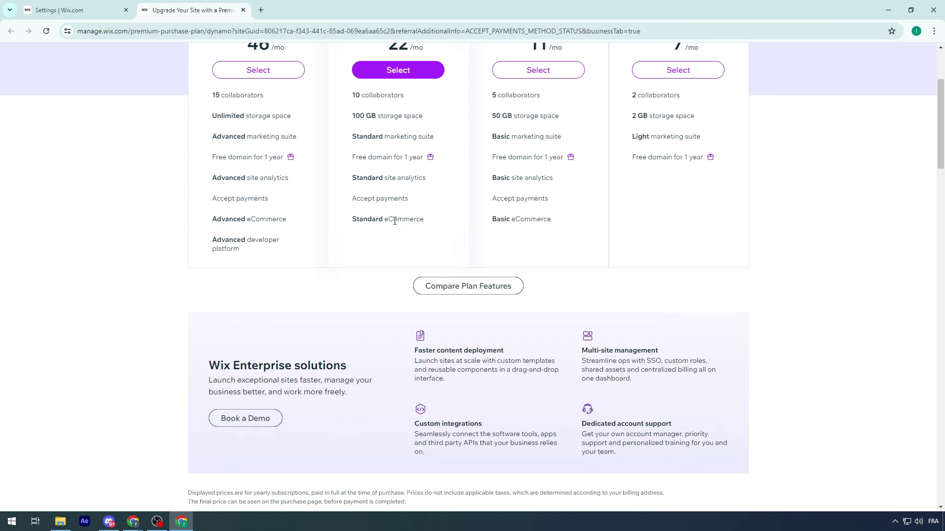
{"action": "triple_click", "coordinate": [395, 221]}
{"action": "triple_click", "coordinate": [239, 218]}
Scroll the plan cards and highlight the 'Scale your business' tagline
{"action": "scroll", "coordinate": [464, 242], "scroll_direction": "up", "scroll_amount": 1}
{"action": "scroll", "coordinate": [465, 244], "scroll_direction": "down", "scroll_amount": 1}
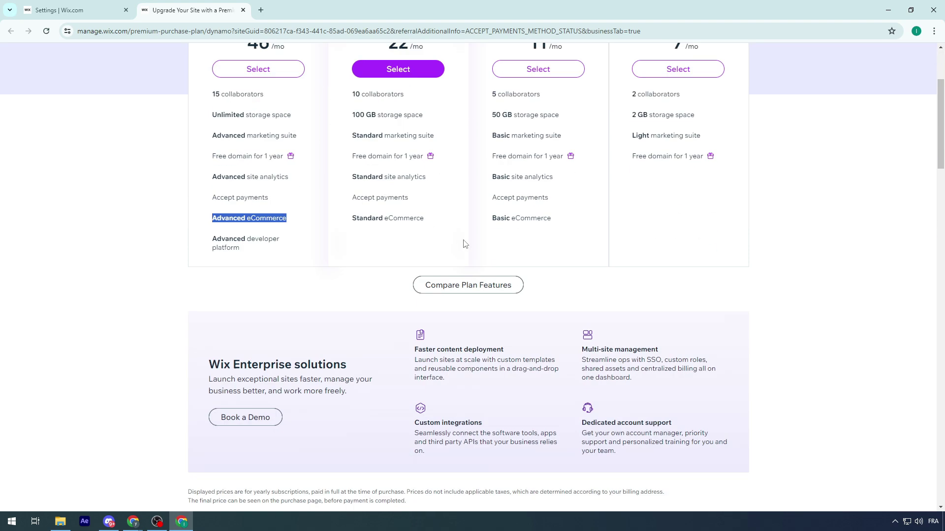
{"action": "scroll", "coordinate": [610, 244], "scroll_direction": "down", "scroll_amount": 8}
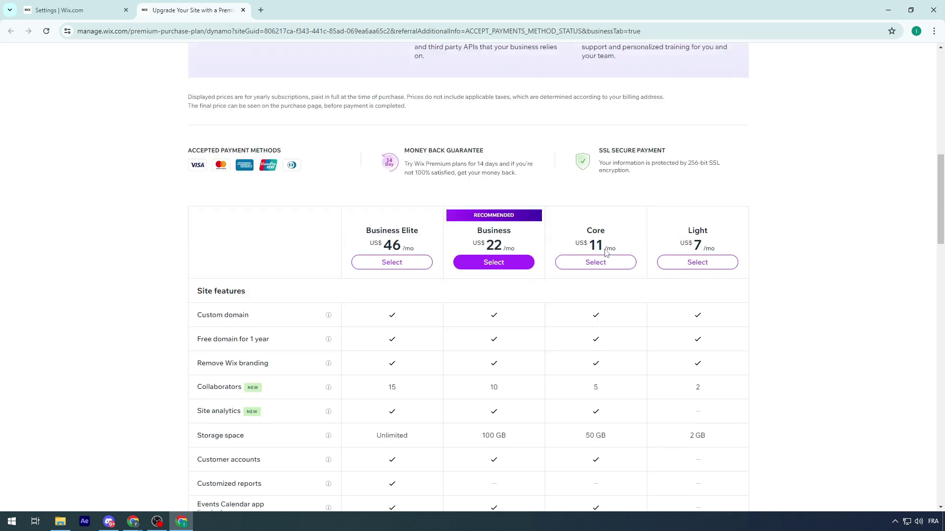
{"action": "scroll", "coordinate": [606, 253], "scroll_direction": "down", "scroll_amount": 2}
{"action": "scroll", "coordinate": [591, 252], "scroll_direction": "up", "scroll_amount": 8}
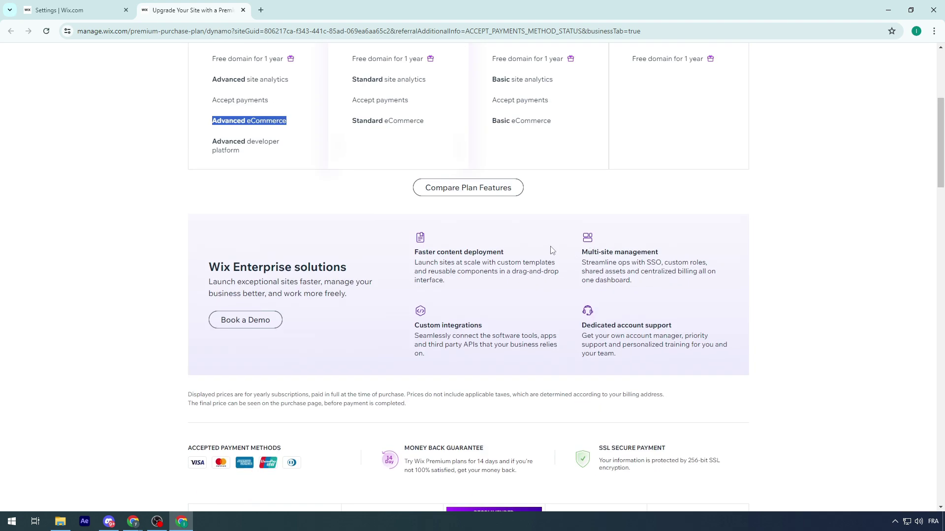
{"action": "scroll", "coordinate": [552, 250], "scroll_direction": "up", "scroll_amount": 4}
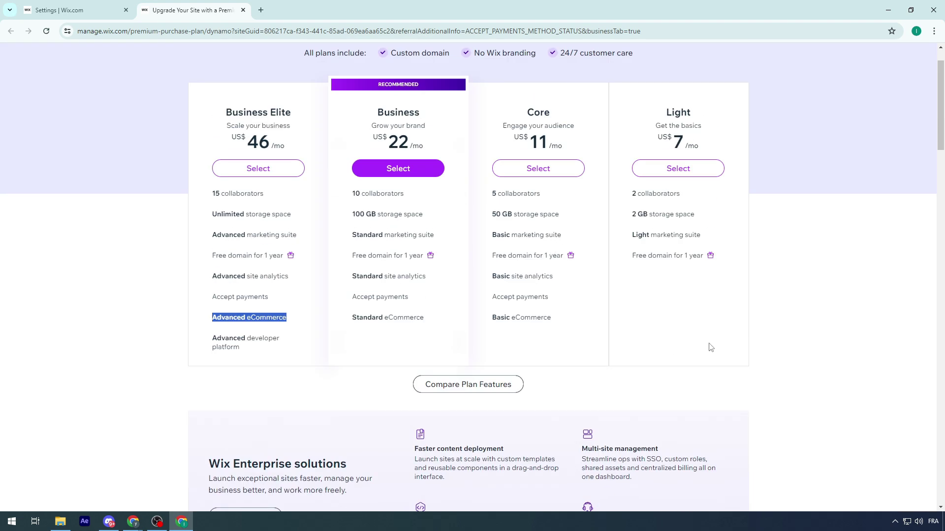
{"action": "left_click_drag", "start_coordinate": [571, 129], "coordinate": [288, 113]}
{"action": "double_click", "coordinate": [272, 126]}
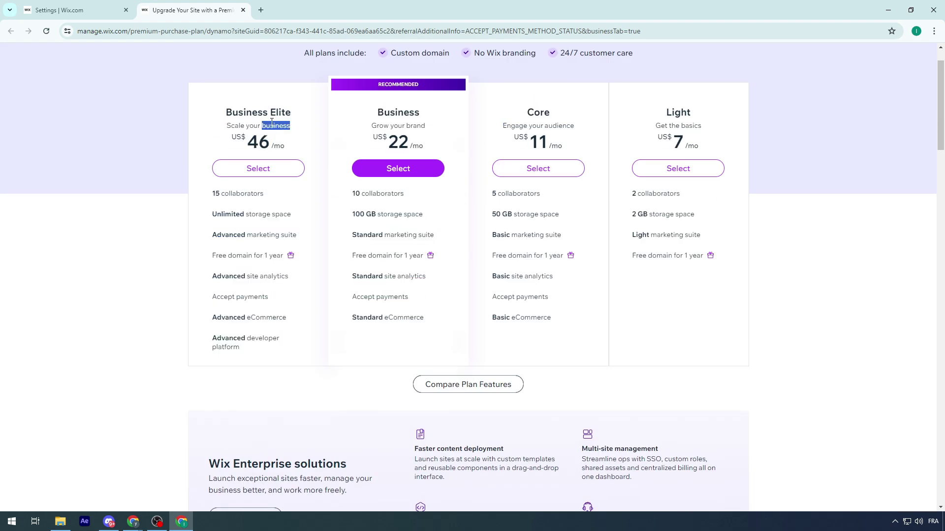
{"action": "triple_click", "coordinate": [272, 126]}
Close the Premium plans tab and confirm leaving the page
{"action": "left_click", "coordinate": [59, 10]}
{"action": "left_click", "coordinate": [243, 10]}
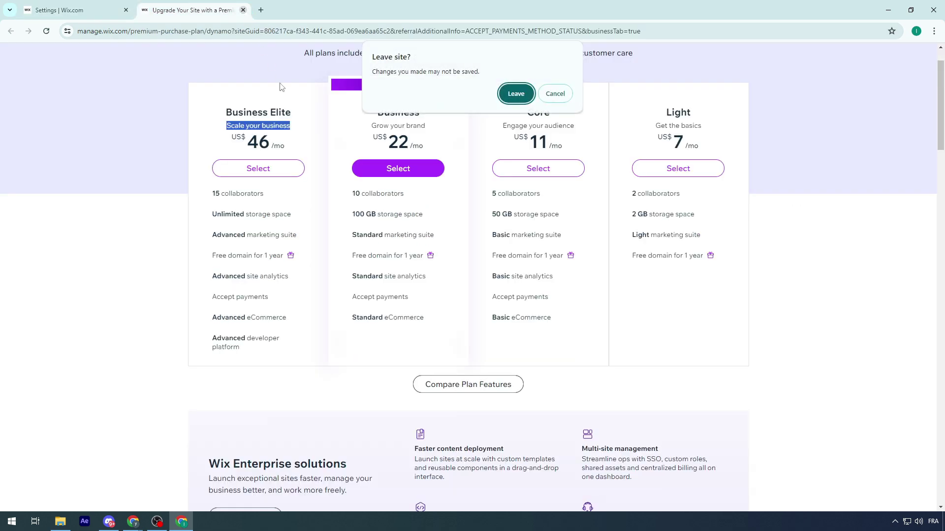
{"action": "left_click", "coordinate": [516, 94]}
{"action": "scroll", "coordinate": [434, 204], "scroll_direction": "down", "scroll_amount": 1}
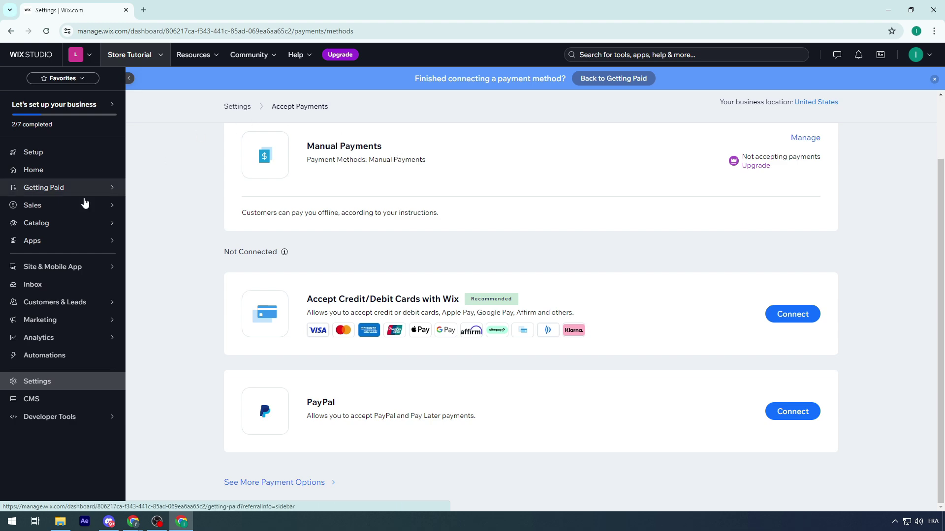
Go from Home to Getting Paid > Connect & Setup and open Other Payment Methods
{"action": "left_click", "coordinate": [45, 169]}
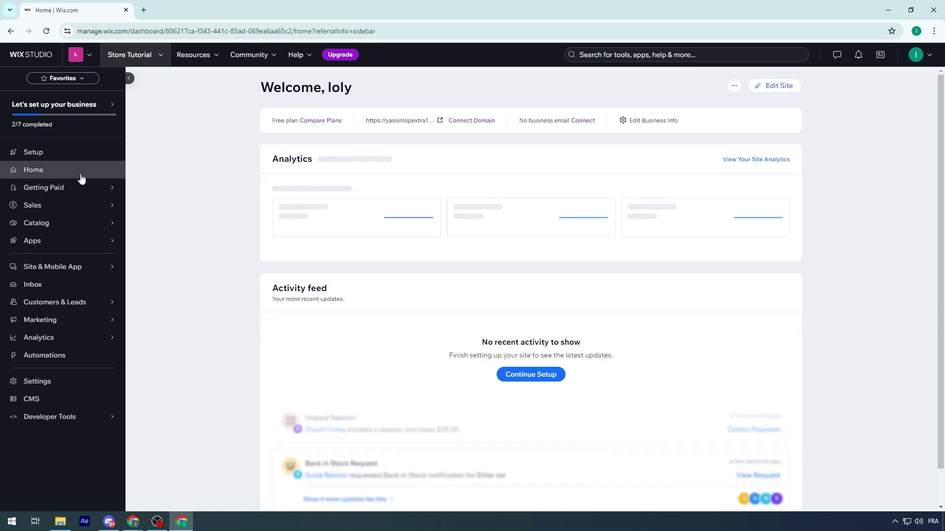
{"action": "mouse_move", "coordinate": [60, 188]}
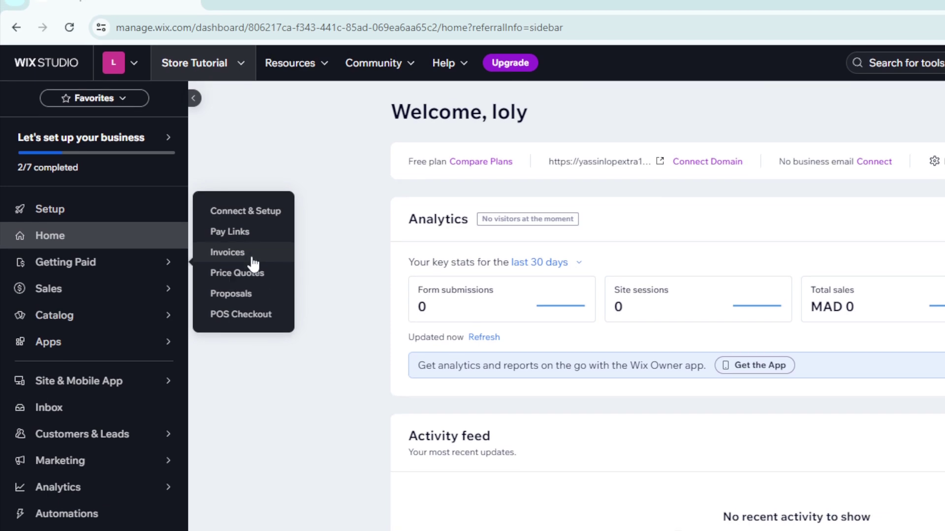
{"action": "left_click", "coordinate": [220, 213]}
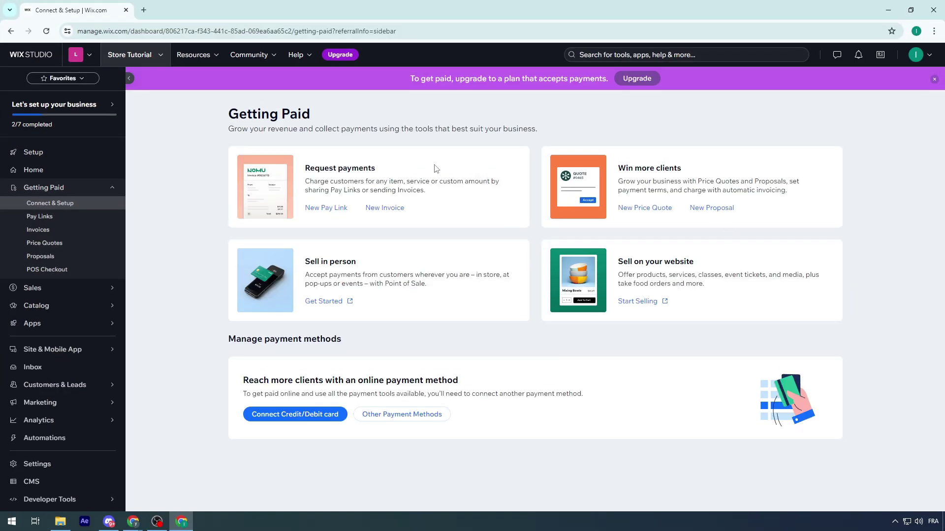
{"action": "left_click", "coordinate": [397, 419]}
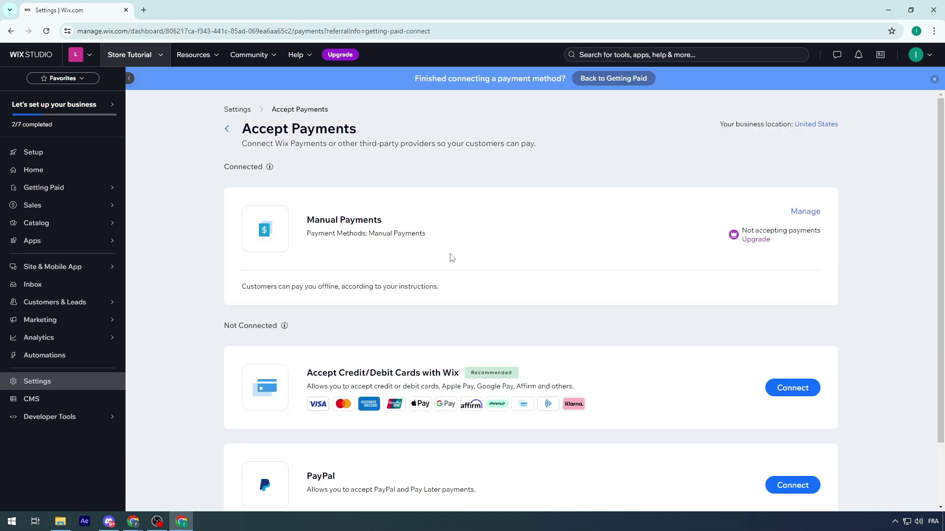
{"action": "scroll", "coordinate": [446, 269], "scroll_direction": "down", "scroll_amount": 2}
{"action": "scroll", "coordinate": [576, 382], "scroll_direction": "up", "scroll_amount": 2}
{"action": "scroll", "coordinate": [541, 246], "scroll_direction": "down", "scroll_amount": 2}
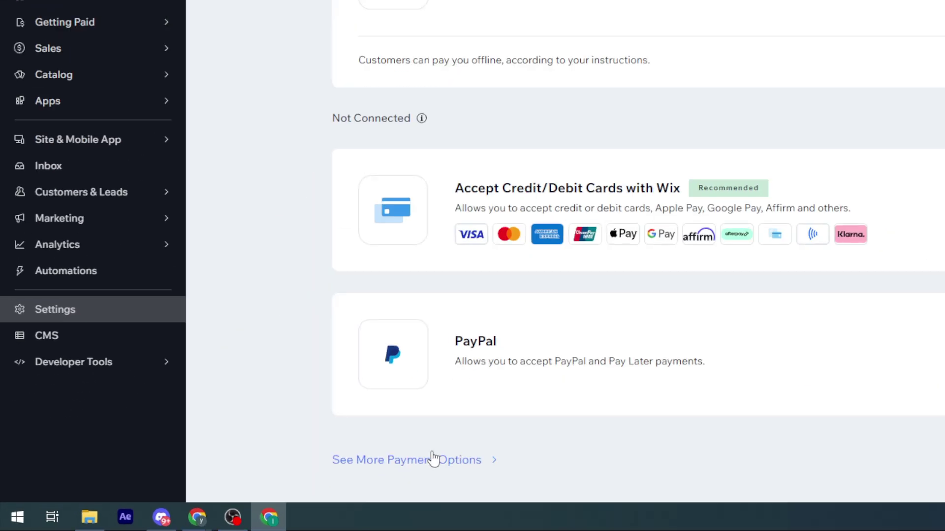
Expand More Payment Options and browse providers from Afterpay and Affirm to Splitit and Sezzle
{"action": "left_click", "coordinate": [292, 481]}
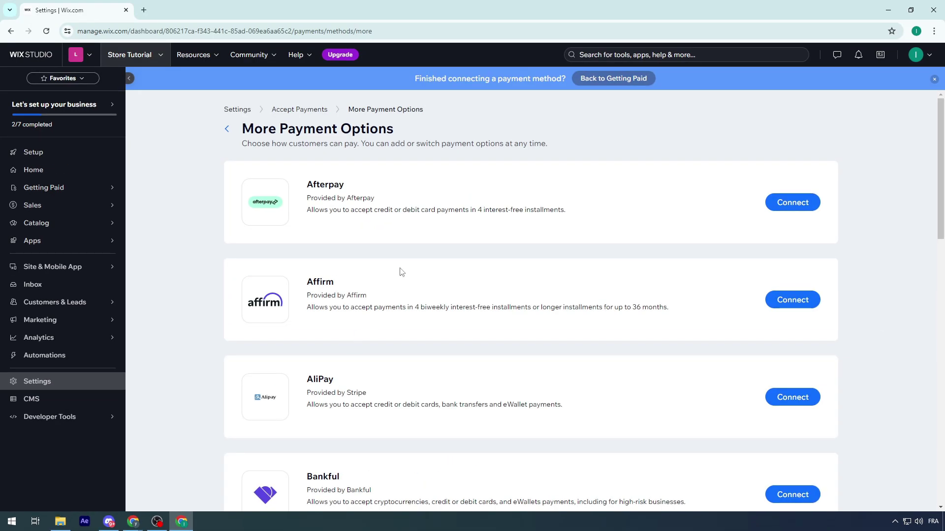
{"action": "scroll", "coordinate": [402, 272], "scroll_direction": "down", "scroll_amount": 15}
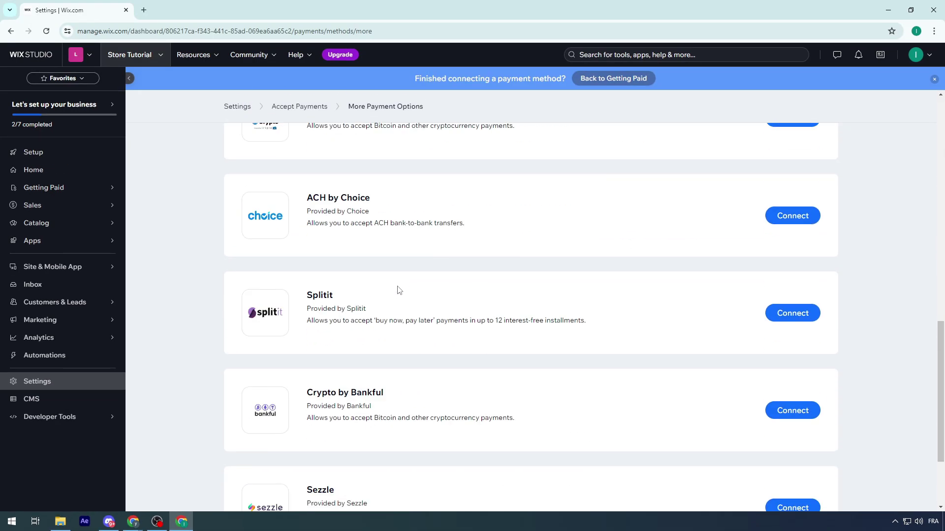
{"action": "scroll", "coordinate": [396, 299], "scroll_direction": "up", "scroll_amount": 15}
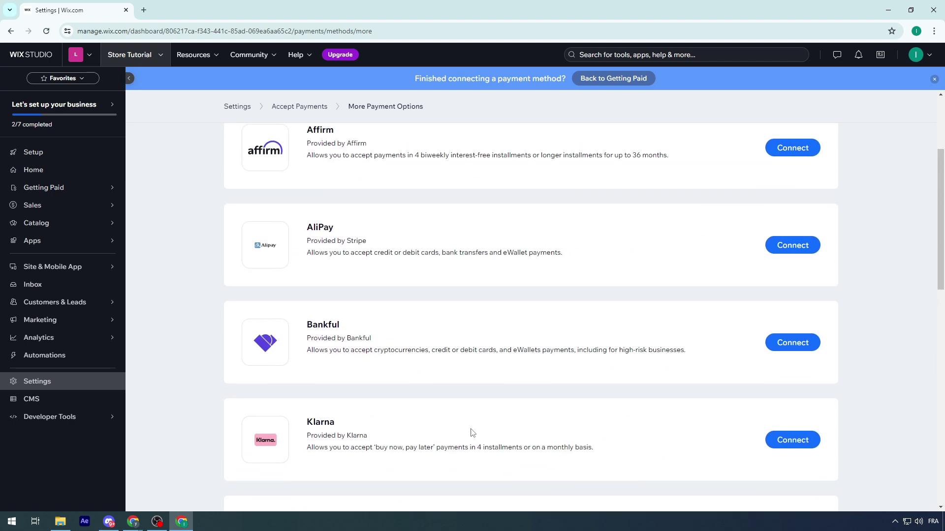
{"action": "scroll", "coordinate": [378, 371], "scroll_direction": "down", "scroll_amount": 6}
{"action": "scroll", "coordinate": [378, 370], "scroll_direction": "down", "scroll_amount": 8}
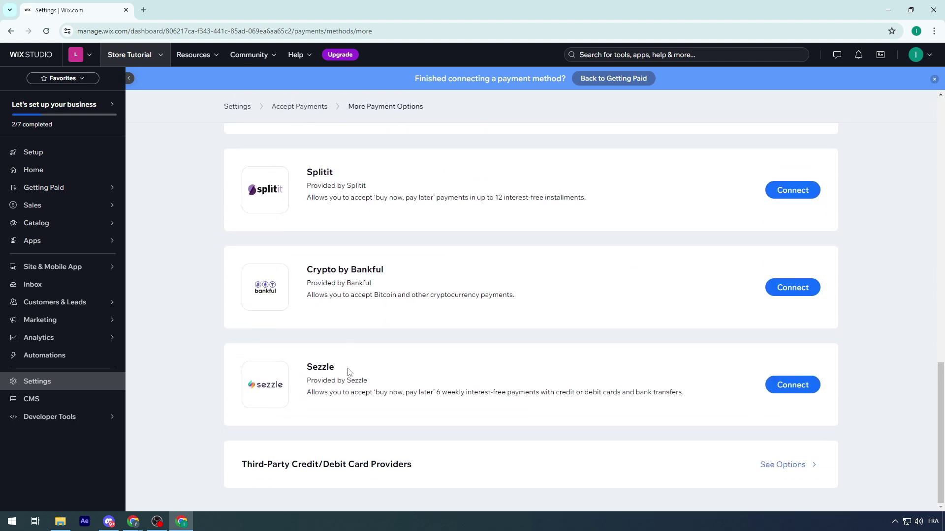
{"action": "scroll", "coordinate": [443, 425], "scroll_direction": "up", "scroll_amount": 8}
{"action": "scroll", "coordinate": [438, 420], "scroll_direction": "up", "scroll_amount": 8}
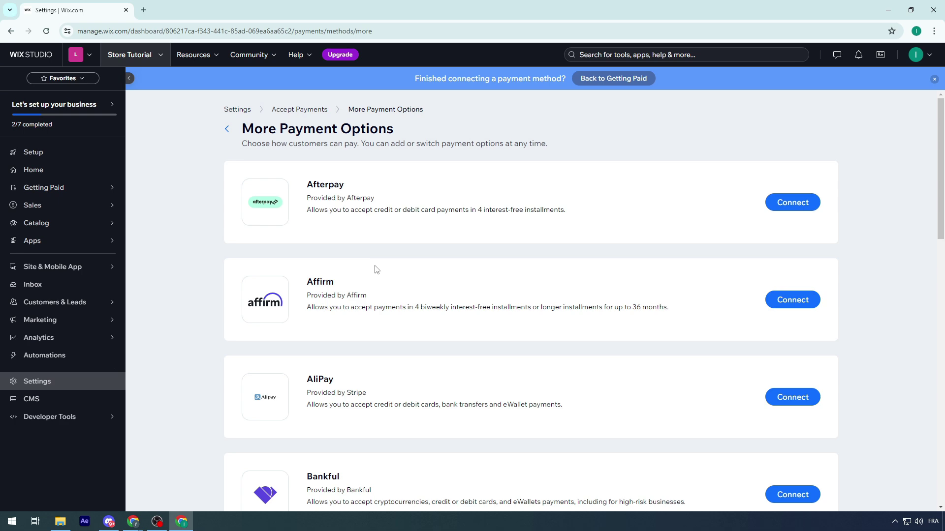
{"action": "scroll", "coordinate": [377, 269], "scroll_direction": "down", "scroll_amount": 15}
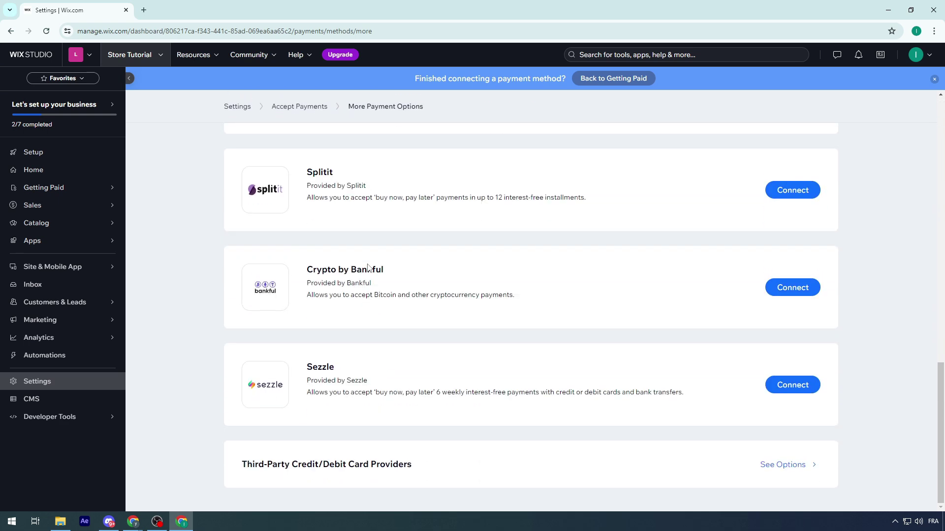
{"action": "scroll", "coordinate": [368, 269], "scroll_direction": "up", "scroll_amount": 15}
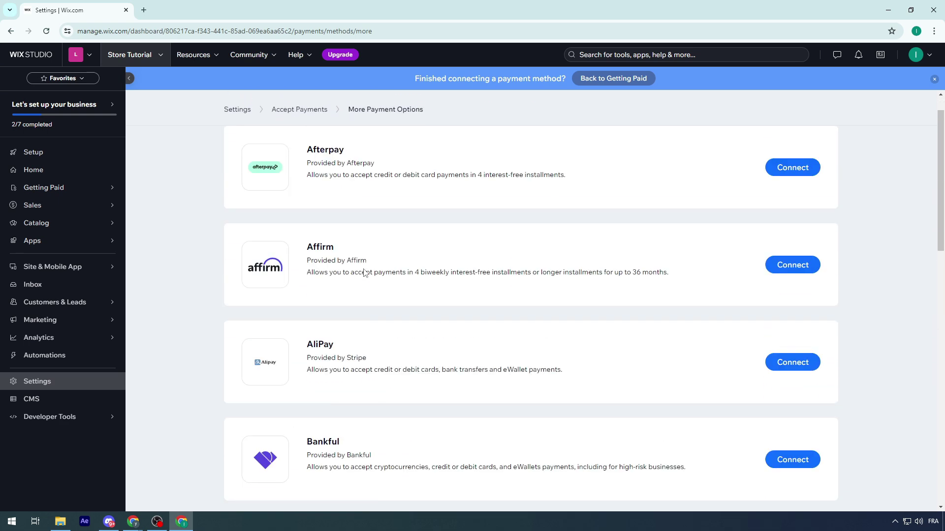
Return to the main Settings page and open the Upgrade option for Premium plans
{"action": "left_click", "coordinate": [227, 129]}
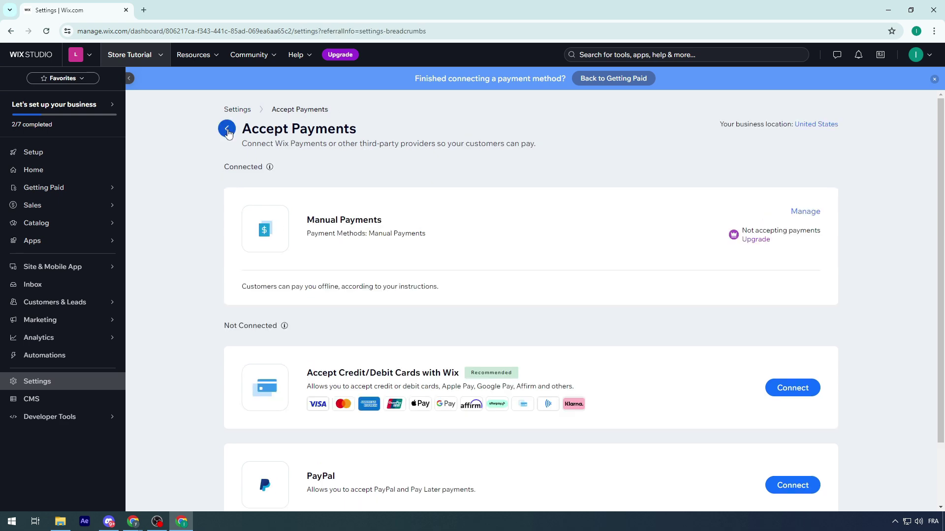
{"action": "left_click", "coordinate": [227, 129]}
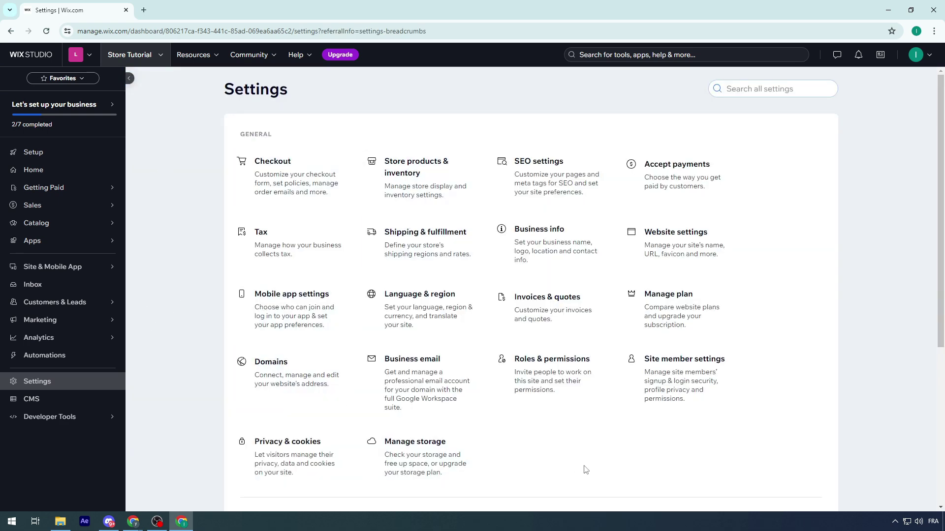
{"action": "mouse_move", "coordinate": [86, 188]}
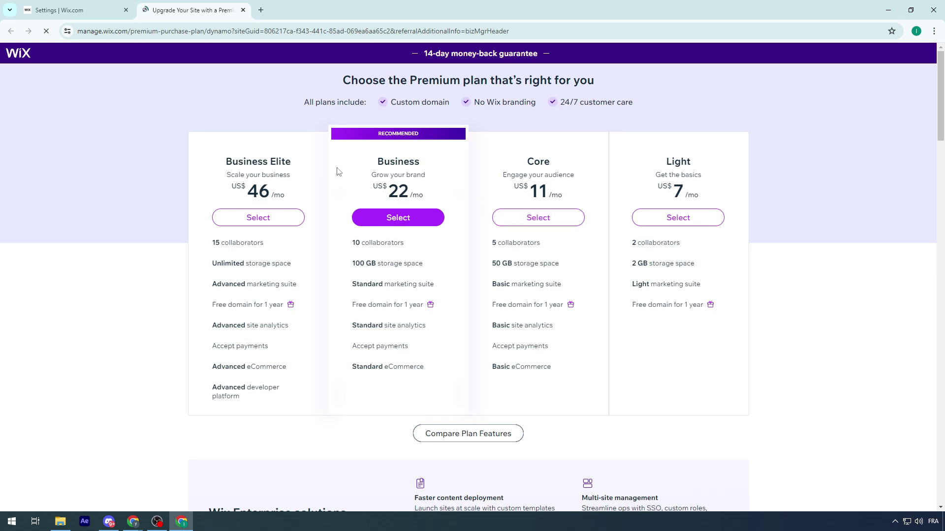
Compare the Light (US$7) and Core plans and the Core and Business Accept payments lines
{"action": "double_click", "coordinate": [678, 161]}
{"action": "double_click", "coordinate": [676, 191]}
{"action": "double_click", "coordinate": [537, 161]}
{"action": "scroll", "coordinate": [523, 263], "scroll_direction": "down", "scroll_amount": 2}
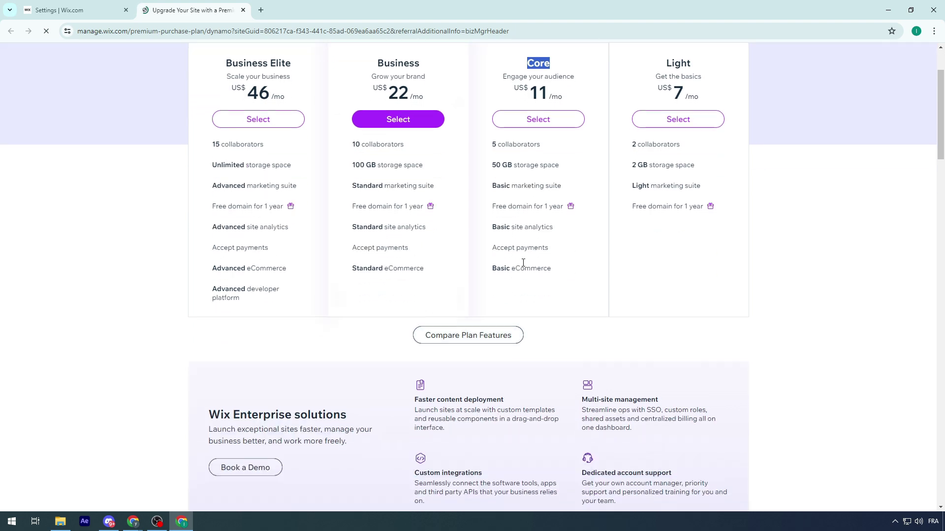
{"action": "triple_click", "coordinate": [531, 247]}
{"action": "triple_click", "coordinate": [369, 248]}
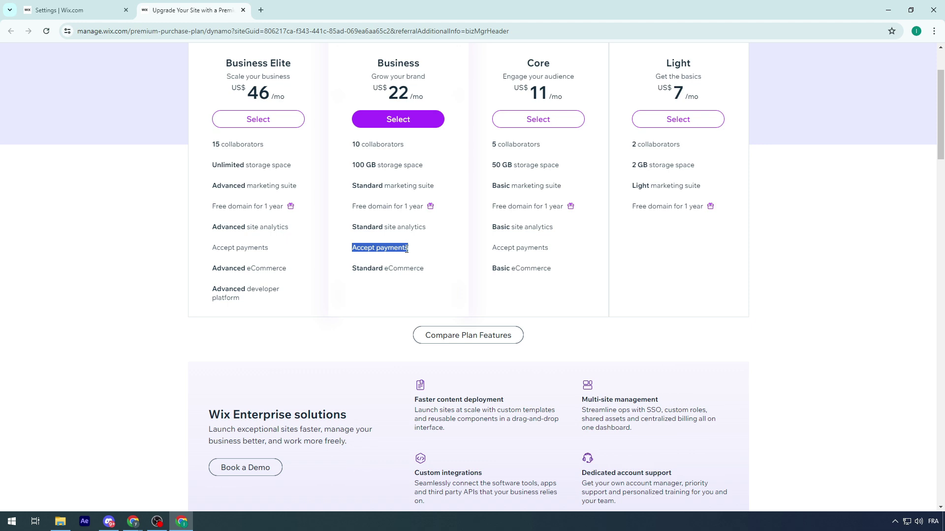
Highlight the Core plan's US$11/mo price and its 'Engage your audience' tagline
{"action": "double_click", "coordinate": [530, 95]}
{"action": "left_click", "coordinate": [530, 96]}
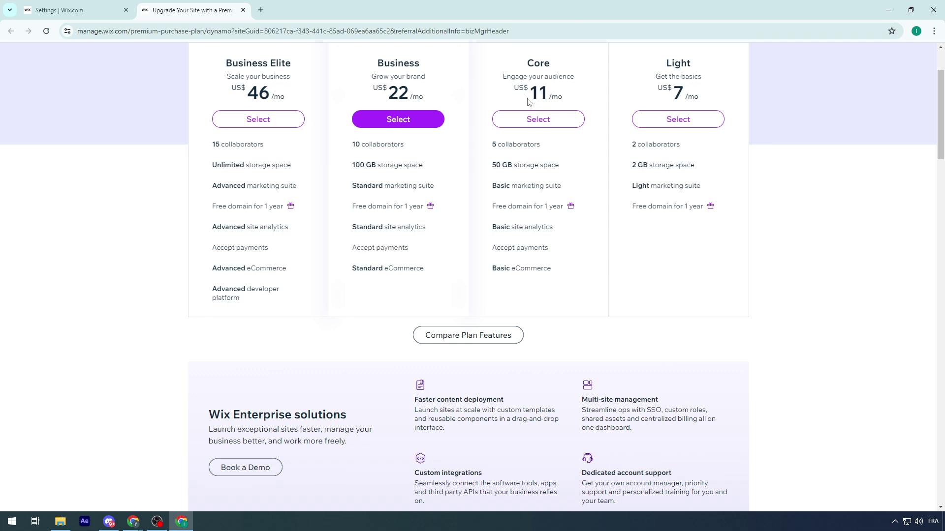
{"action": "scroll", "coordinate": [516, 150], "scroll_direction": "up", "scroll_amount": 2}
{"action": "triple_click", "coordinate": [534, 175]}
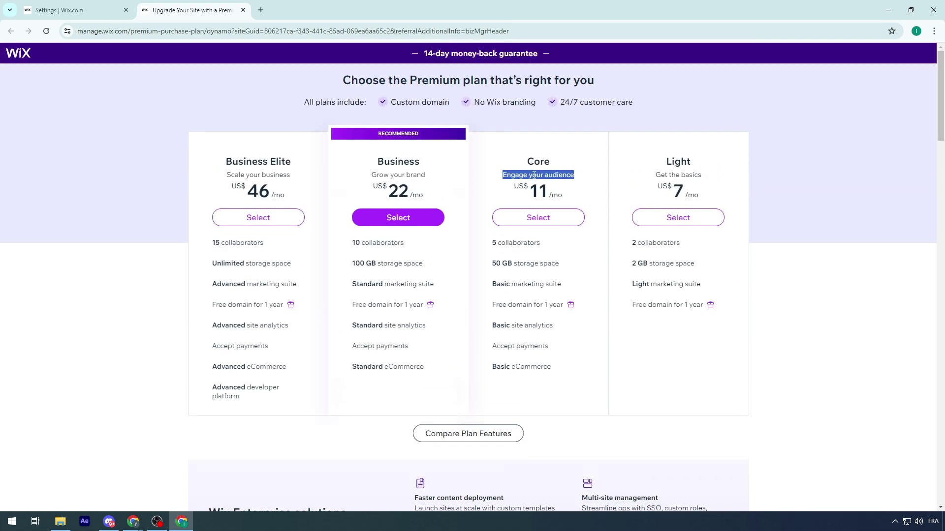
{"action": "left_click", "coordinate": [518, 189]}
{"action": "double_click", "coordinate": [555, 194]}
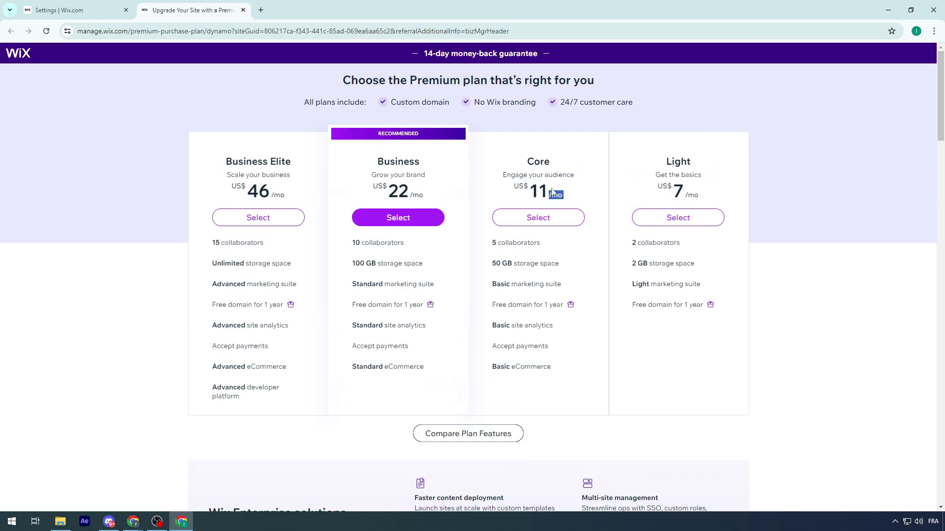
{"action": "double_click", "coordinate": [543, 191]}
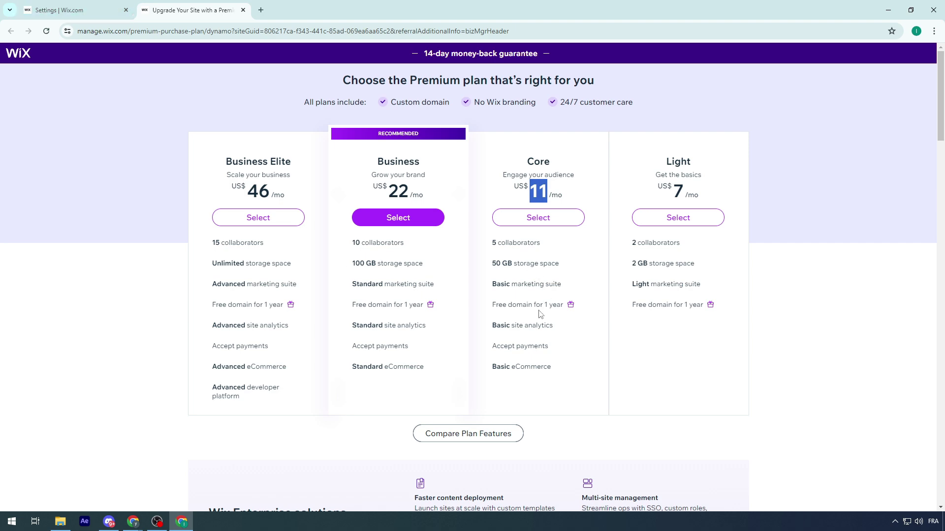
Return to the Premium plans tab and highlight Core's Basic site analytics feature
{"action": "left_click", "coordinate": [81, 14]}
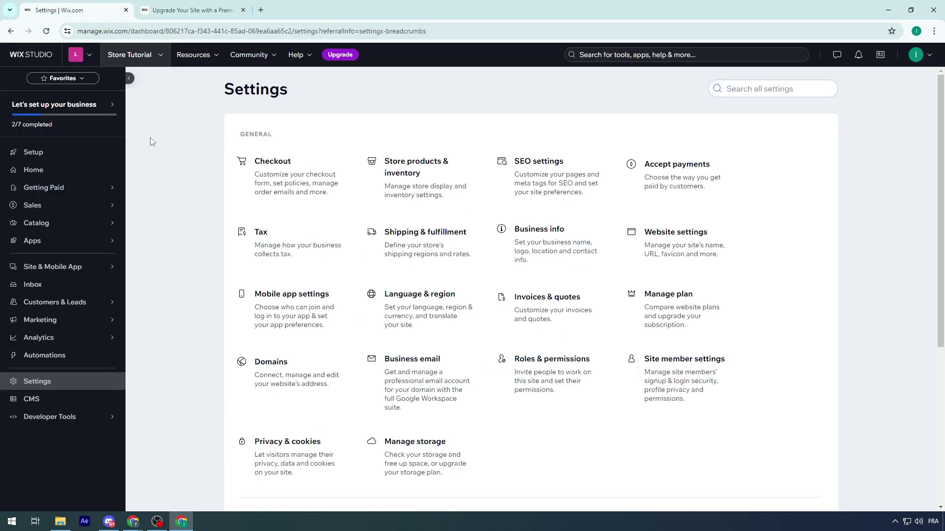
{"action": "left_click", "coordinate": [185, 10]}
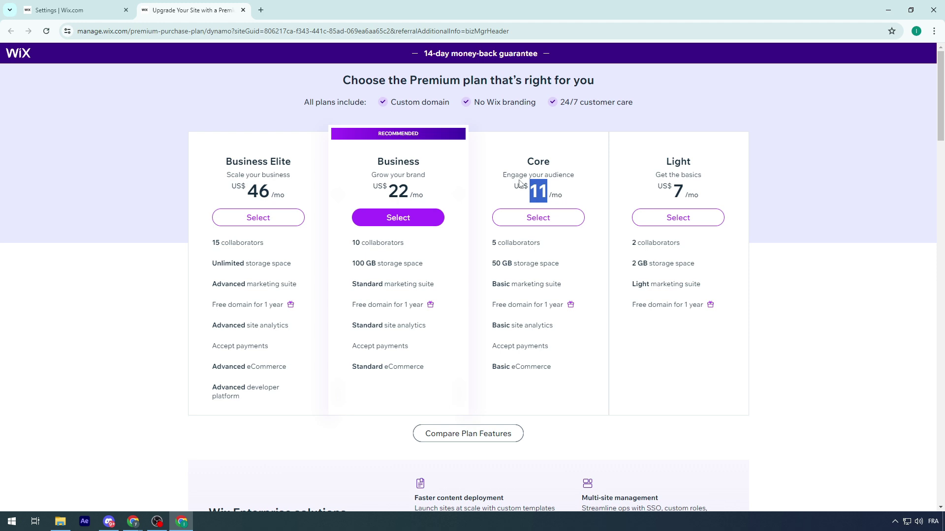
{"action": "triple_click", "coordinate": [541, 325]}
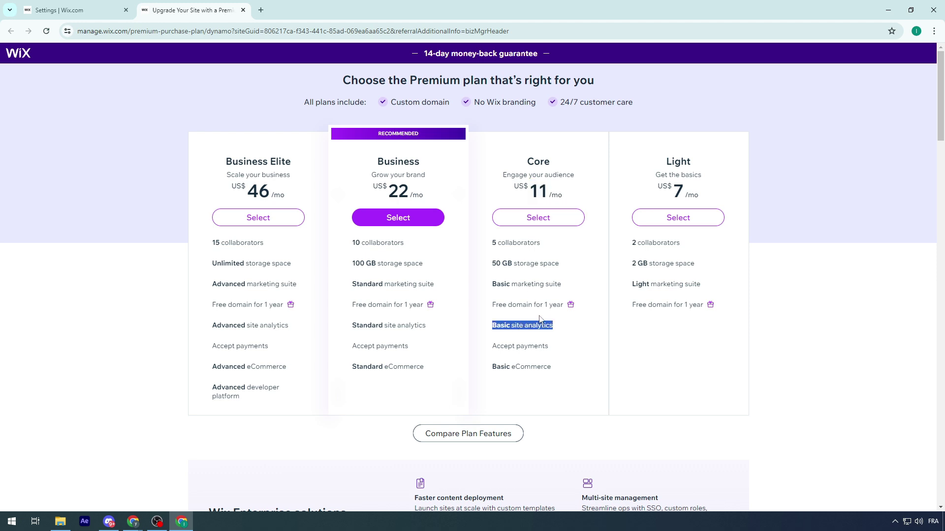